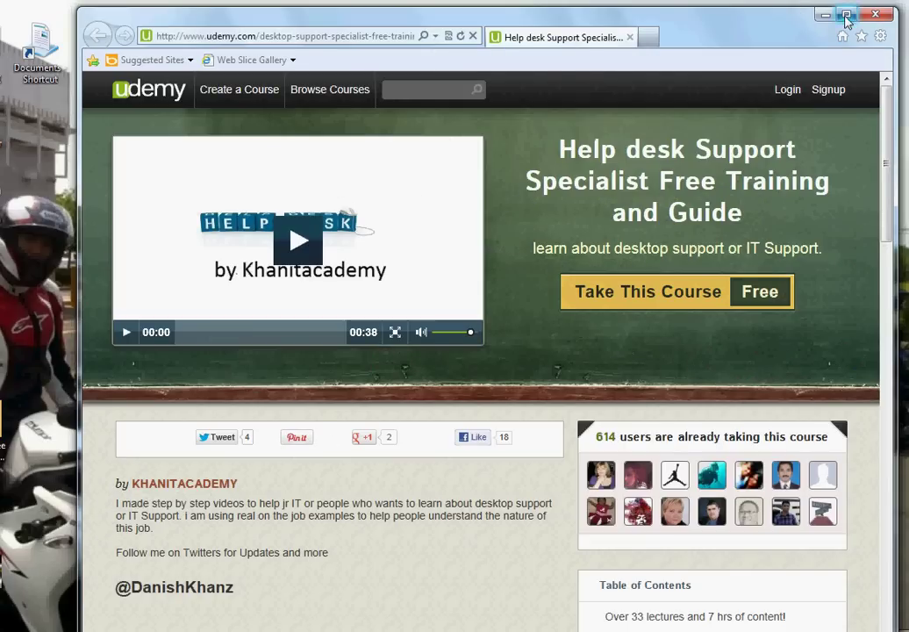
Scroll the Help desk Support Specialist course page to chapters 2–6 and resize the browser window
{"action": "left_click_drag", "start_coordinate": [886, 239], "coordinate": [869, 376]}
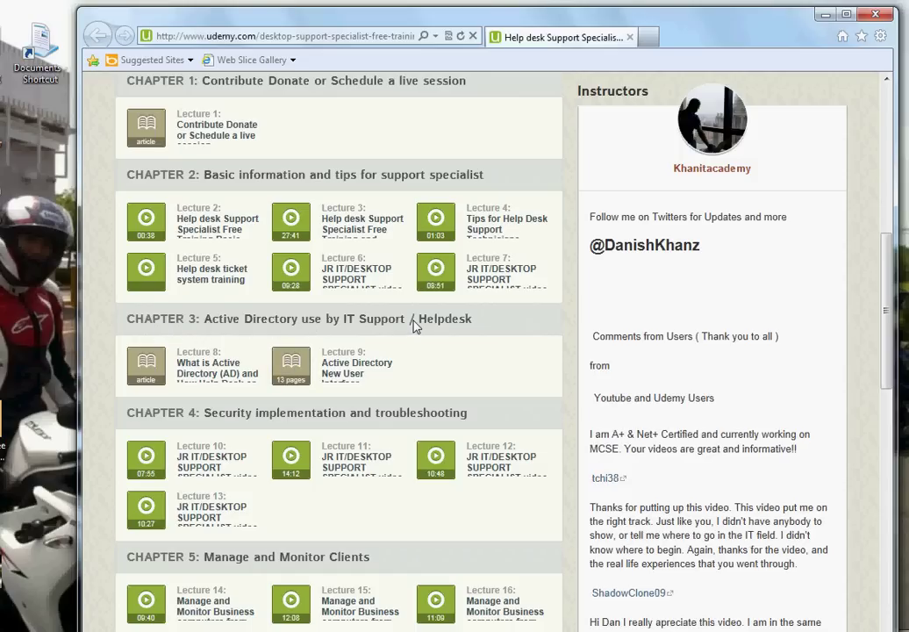
{"action": "scroll", "coordinate": [219, 383], "scroll_direction": "down", "scroll_amount": 1}
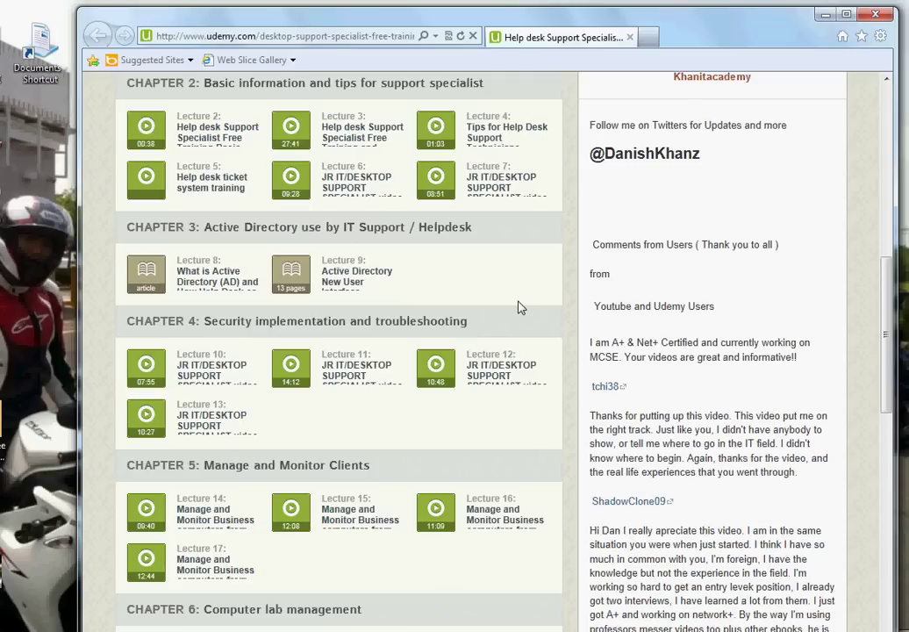
{"action": "left_click_drag", "start_coordinate": [561, 631], "coordinate": [562, 623]}
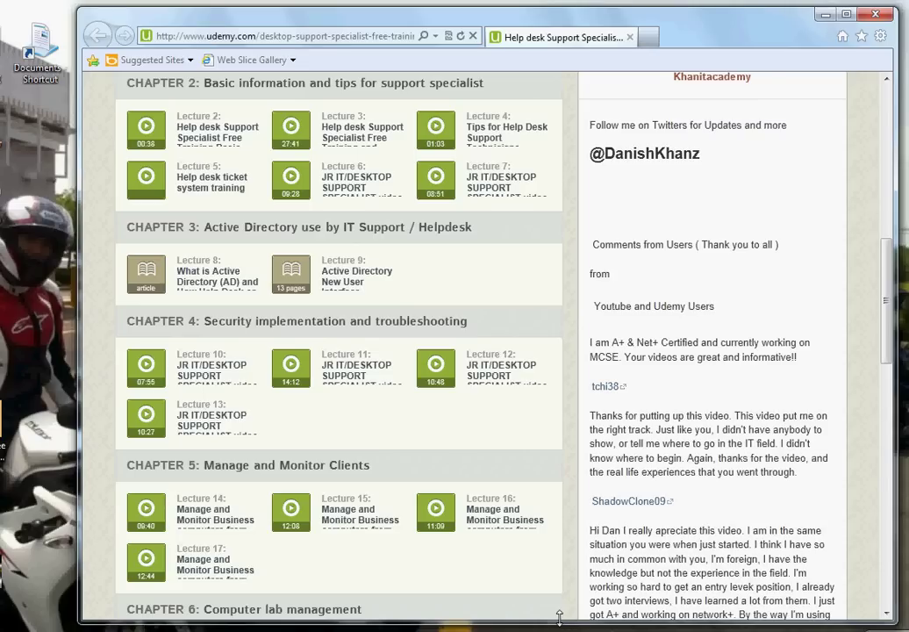
Open a new tab and go to the Google home page
{"action": "left_click", "coordinate": [651, 38]}
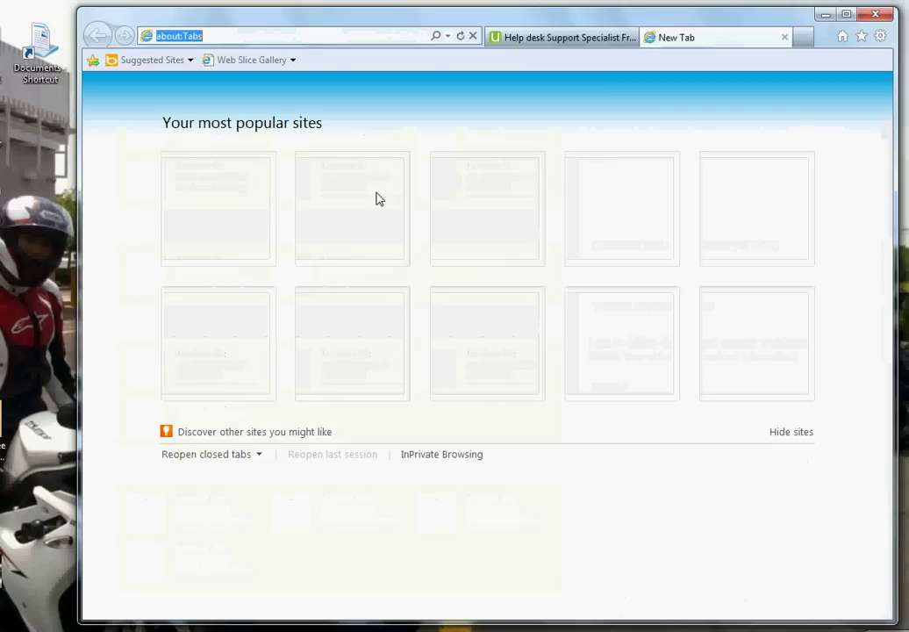
{"action": "type", "text": "google.com/"}
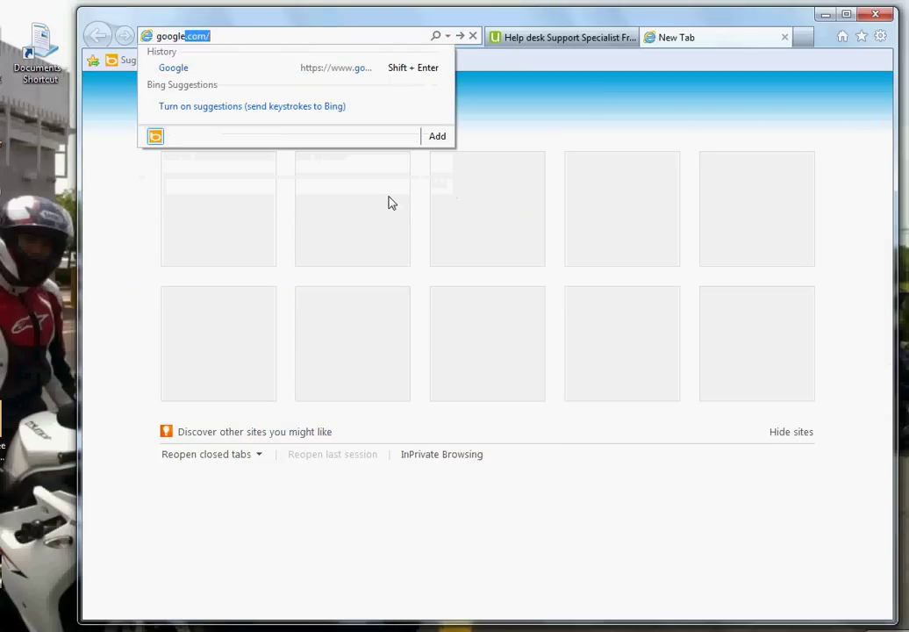
{"action": "key", "text": "Return"}
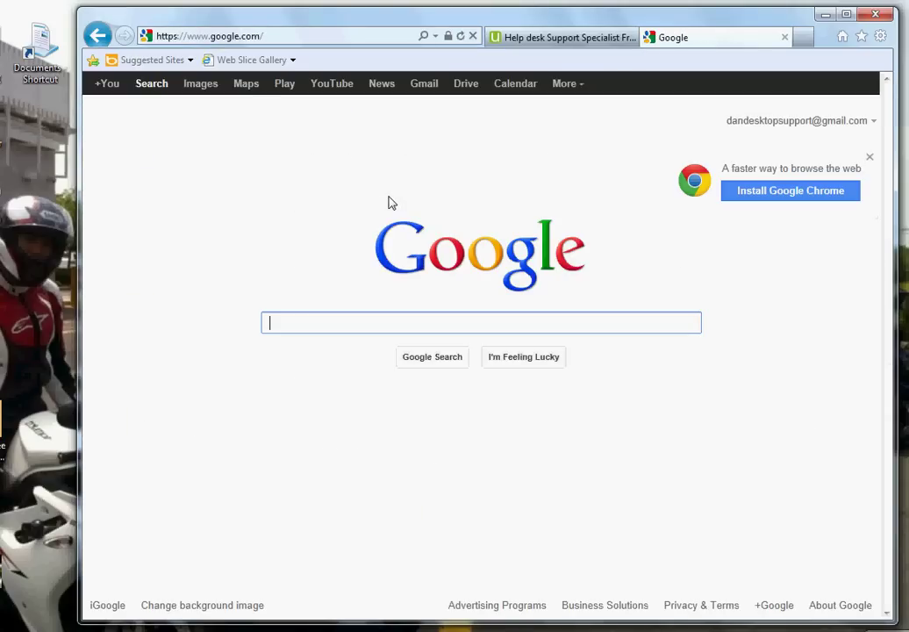
Search Google for 'microsoft active directory labs' and open the TechNet Virtual Labs: Windows Server 2003 result
{"action": "type", "text": "mict"}
{"action": "key", "text": "BackSpace"}
{"action": "type", "text": "r"}
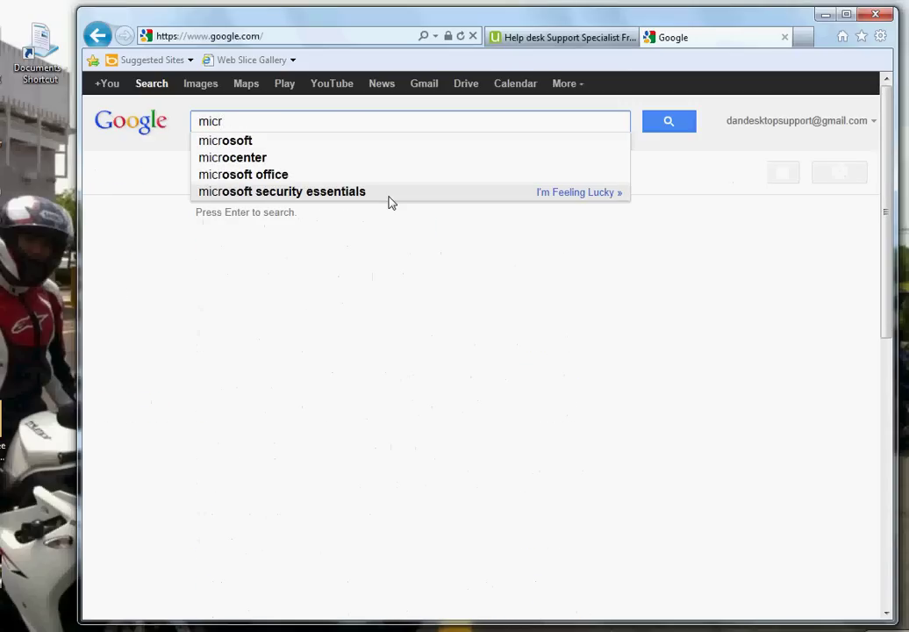
{"action": "type", "text": "osoft active di"}
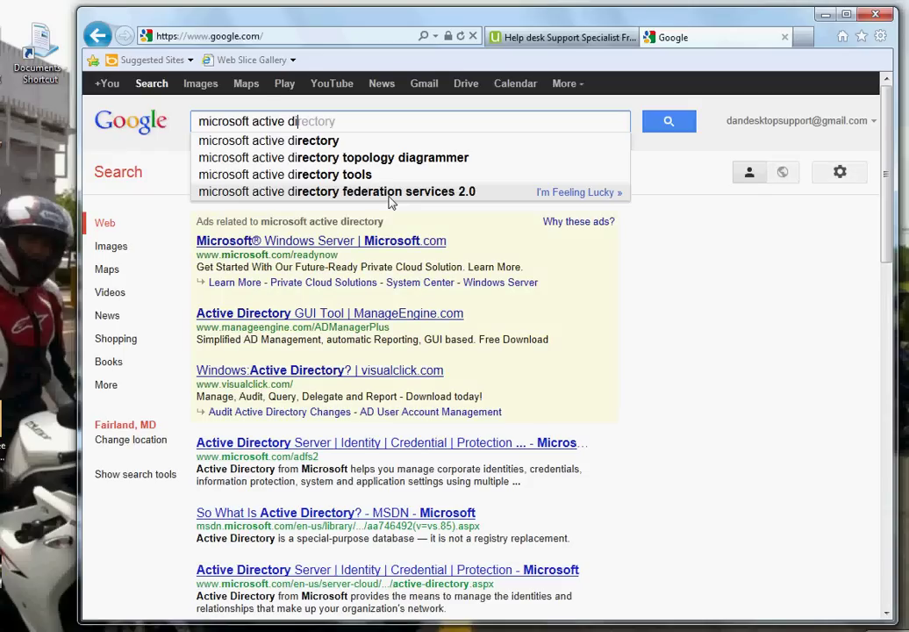
{"action": "left_click", "coordinate": [386, 142]}
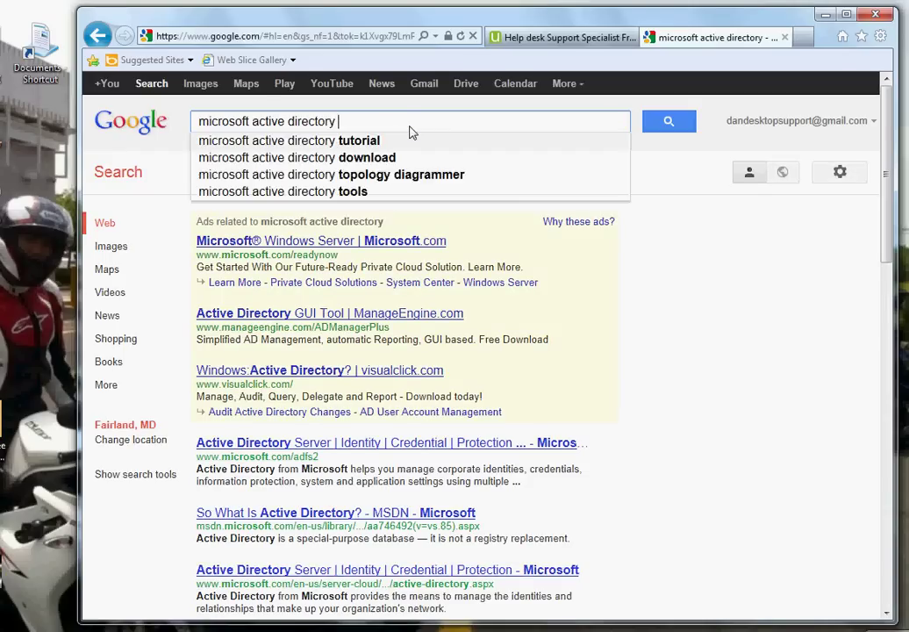
{"action": "type", "text": "labs"}
{"action": "key", "text": "Return"}
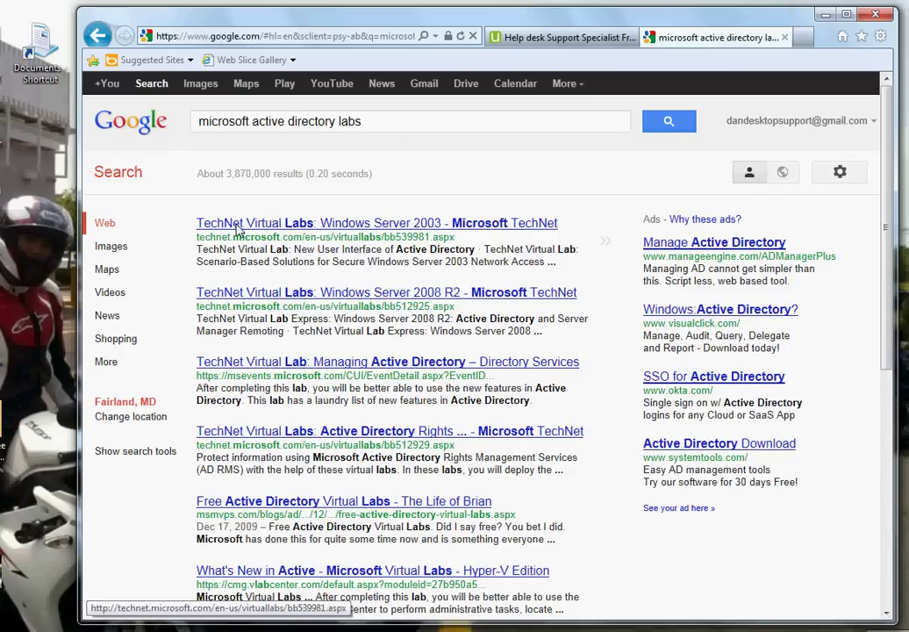
{"action": "left_click", "coordinate": [335, 225]}
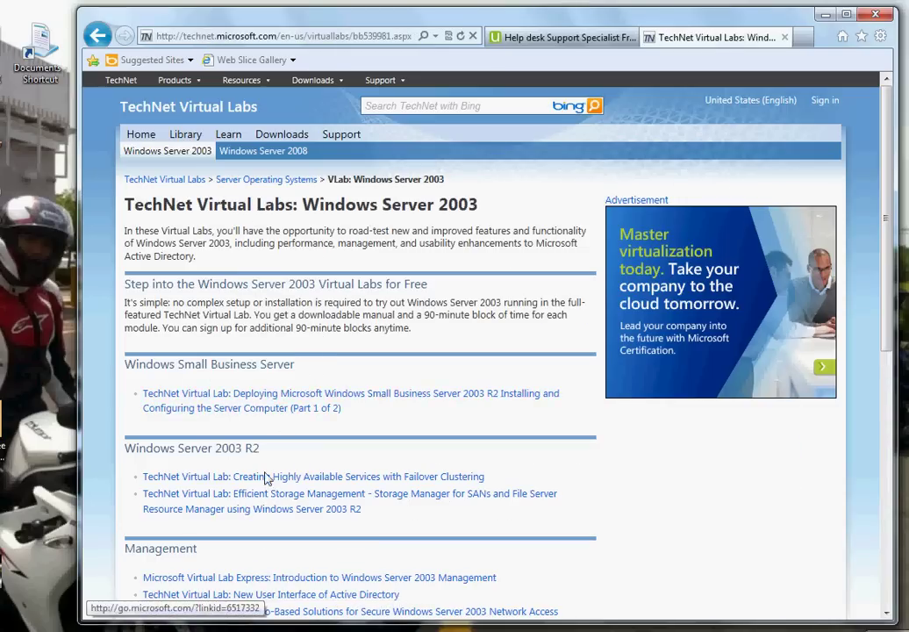
Scroll the Windows Server 2003 labs page down to the Management category's New User Interface of Active Directory lab
{"action": "scroll", "coordinate": [266, 497], "scroll_direction": "down", "scroll_amount": 3}
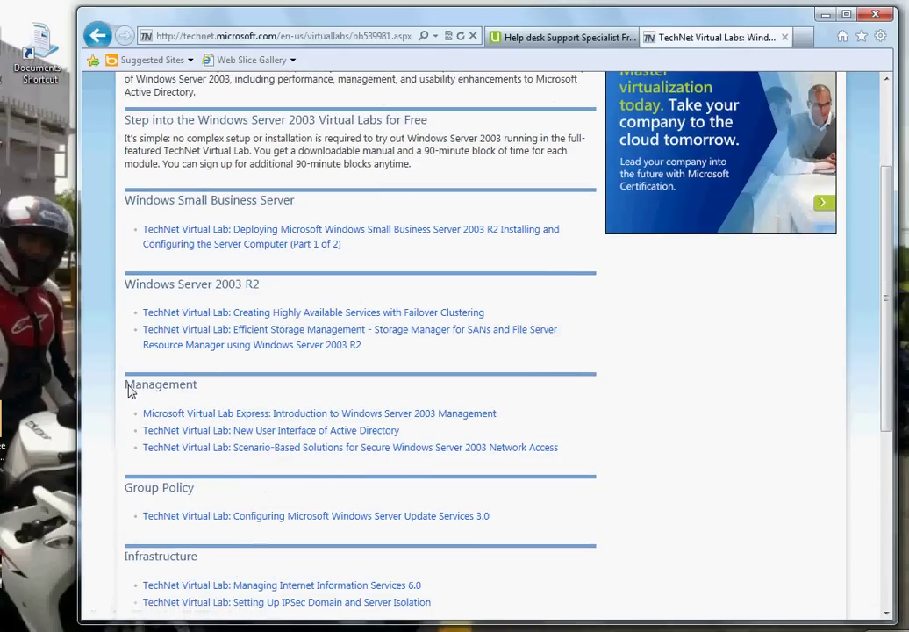
{"action": "scroll", "coordinate": [148, 406], "scroll_direction": "up", "scroll_amount": 3}
{"action": "scroll", "coordinate": [156, 413], "scroll_direction": "down", "scroll_amount": 2}
{"action": "scroll", "coordinate": [174, 375], "scroll_direction": "up", "scroll_amount": 2}
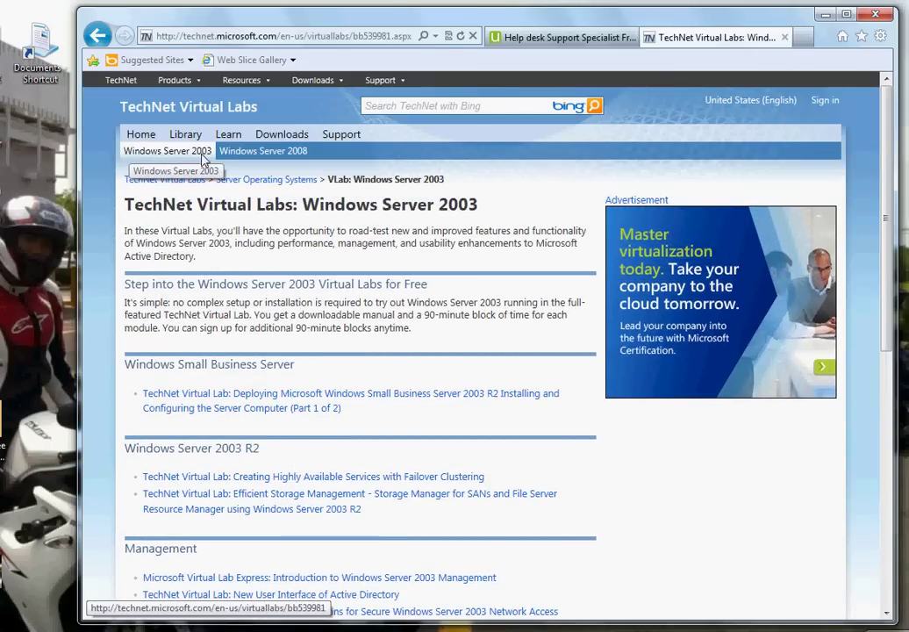
{"action": "scroll", "coordinate": [235, 240], "scroll_direction": "down", "scroll_amount": 3}
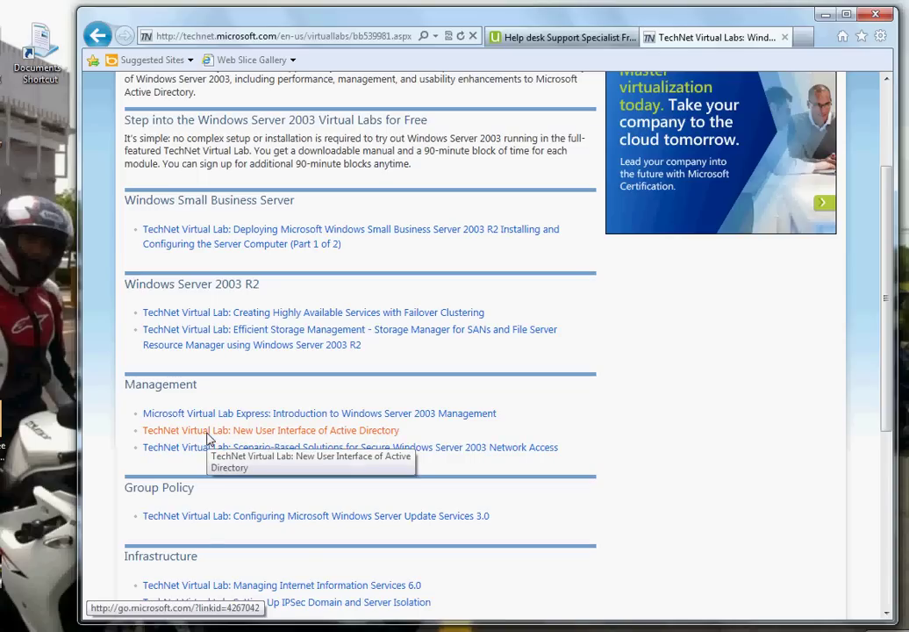
Open 'TechNet Virtual Lab: New User Interface of Active Directory' and shift the browser window slightly left
{"action": "left_click", "coordinate": [208, 436]}
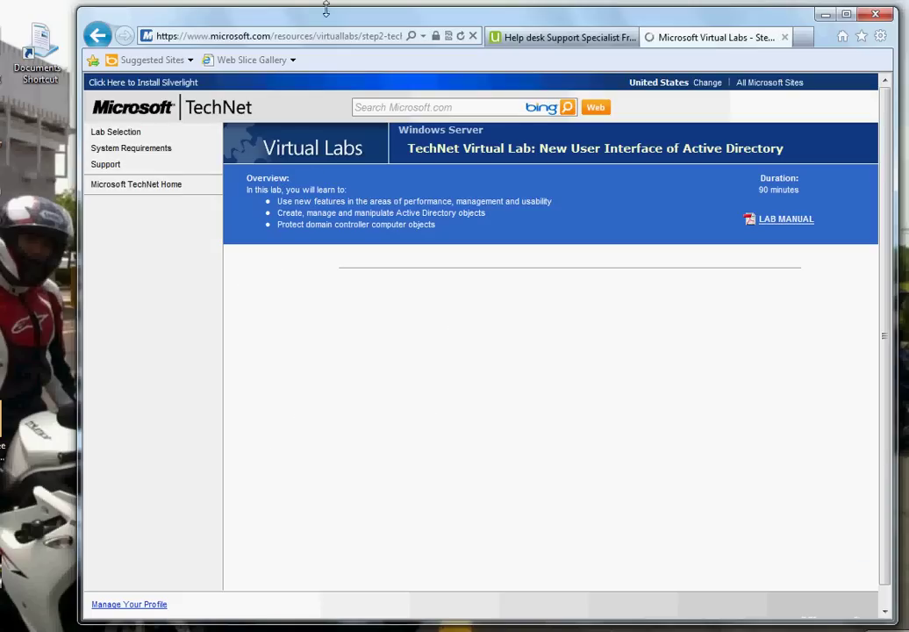
{"action": "left_click_drag", "start_coordinate": [331, 20], "coordinate": [268, 41]}
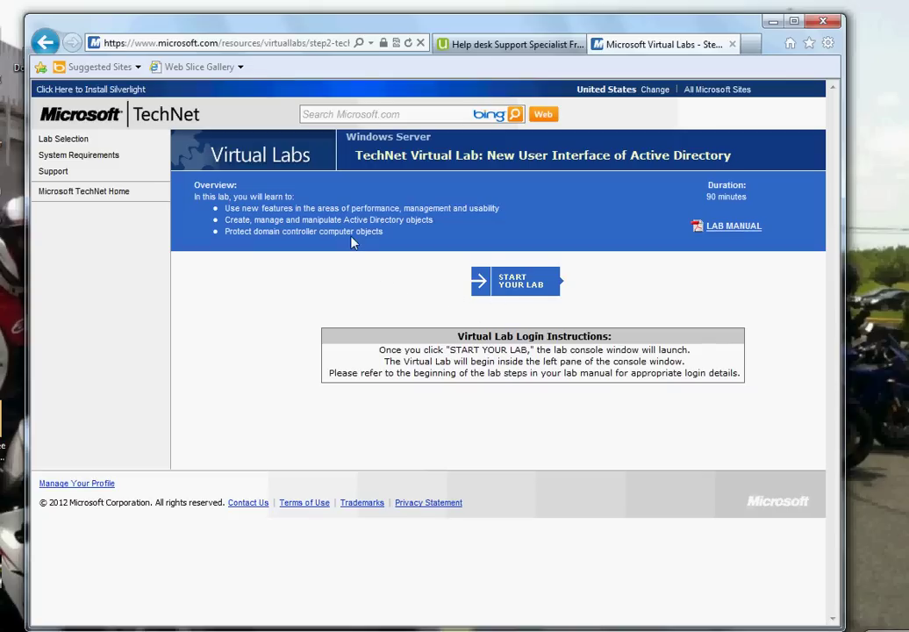
Start the lab, accept the NTLM authentication prompt, and close the 3 Simple Steps panel
{"action": "left_click", "coordinate": [514, 290]}
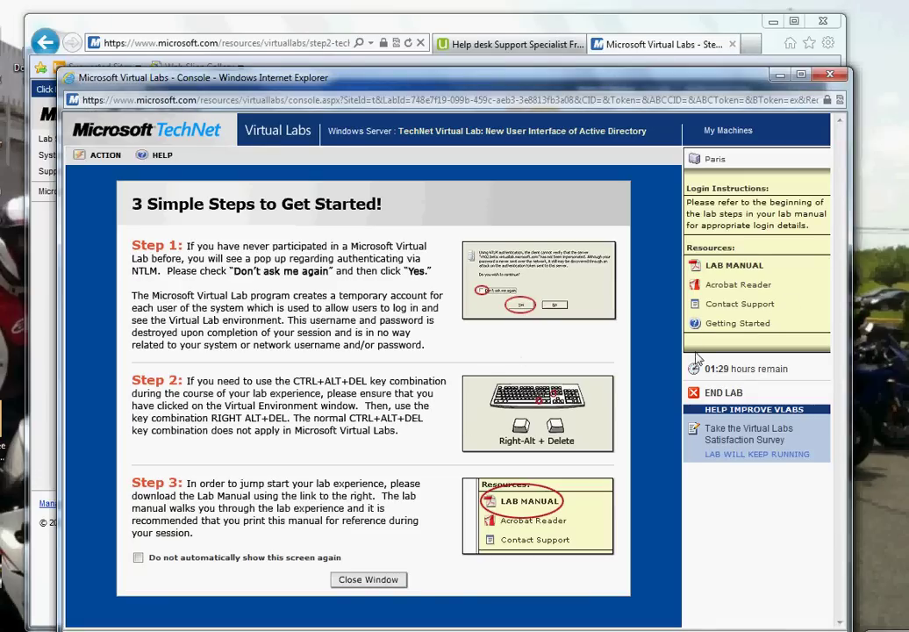
{"action": "left_click", "coordinate": [414, 427]}
{"action": "left_click", "coordinate": [384, 582]}
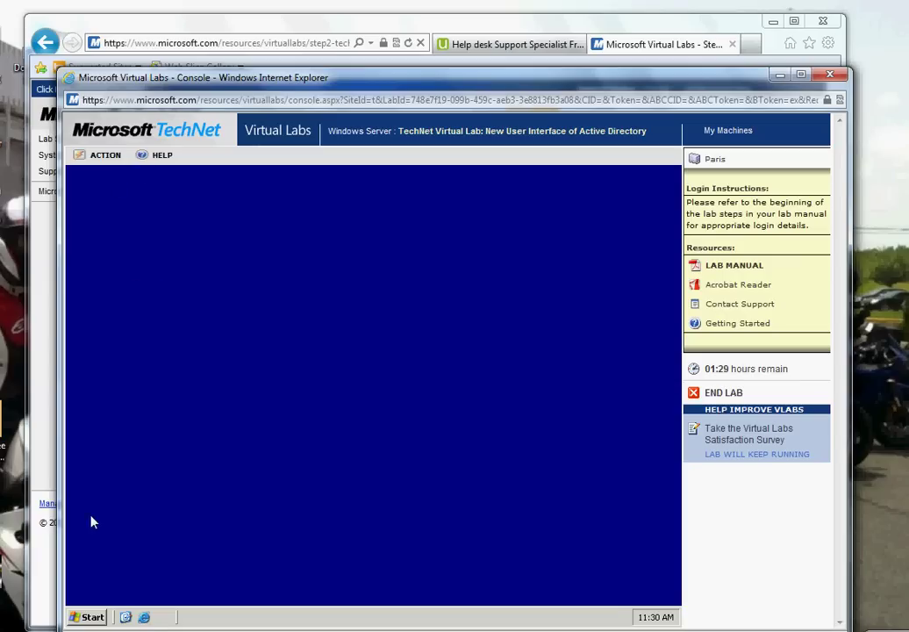
Drag Active Directory Users and Computers from Start > Administrative Tools onto the lab desktop
{"action": "left_click", "coordinate": [102, 619]}
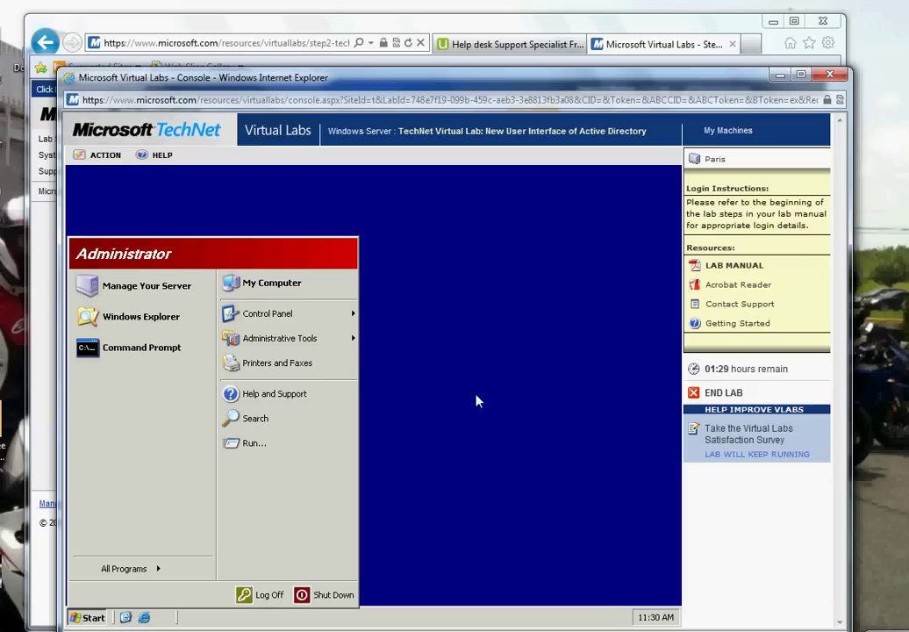
{"action": "mouse_move", "coordinate": [277, 347]}
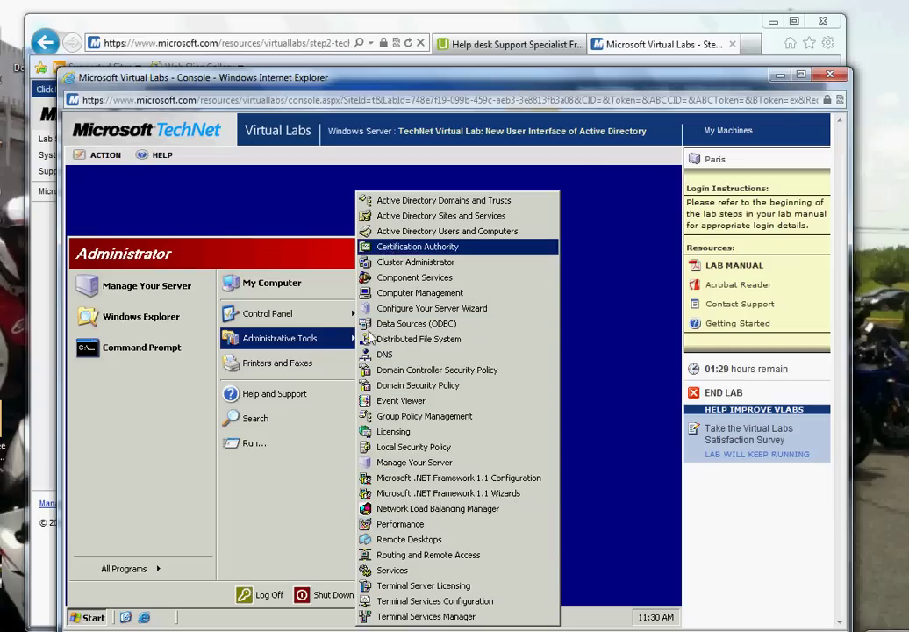
{"action": "left_click", "coordinate": [588, 410]}
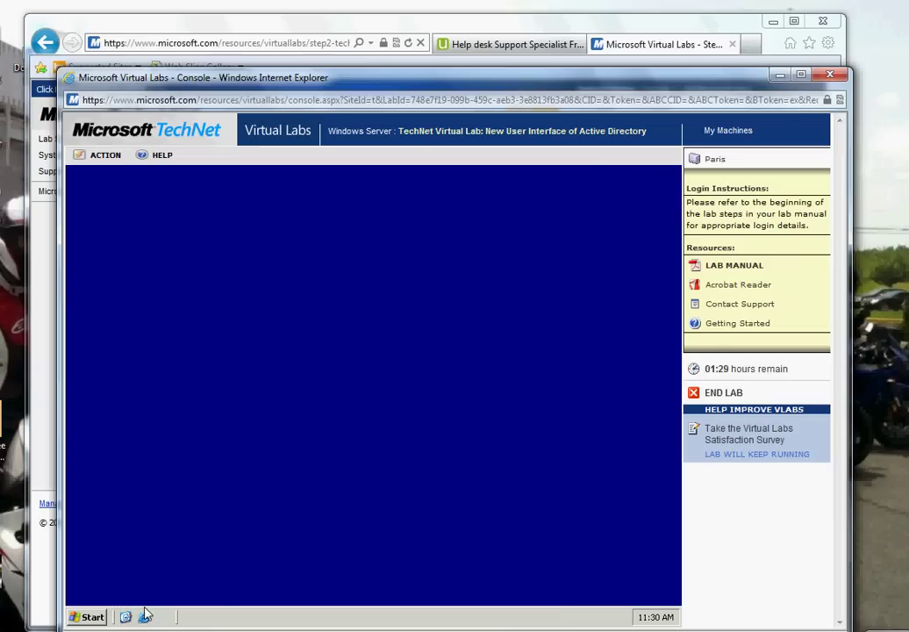
{"action": "left_click", "coordinate": [92, 617]}
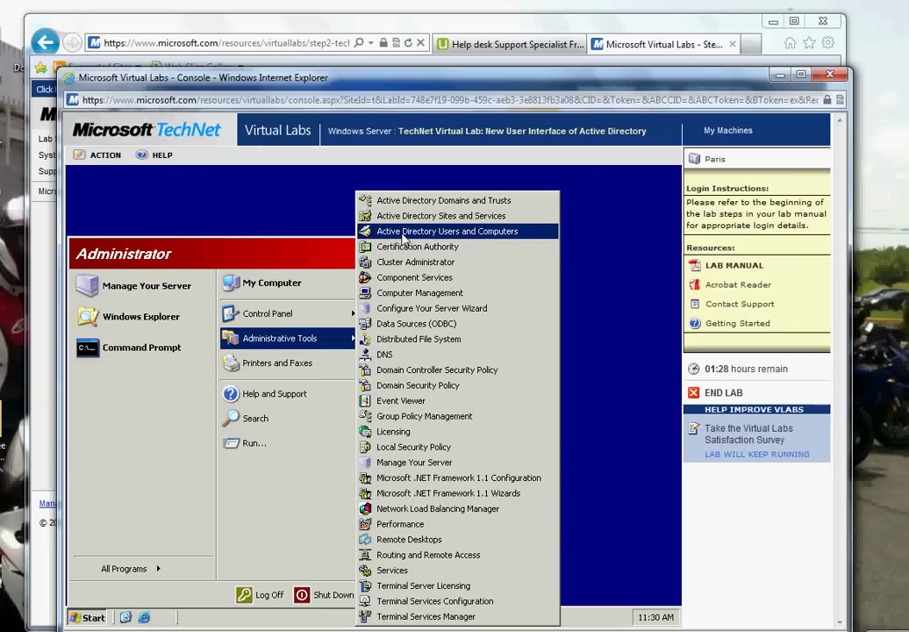
{"action": "left_click_drag", "start_coordinate": [237, 214], "coordinate": [105, 252]}
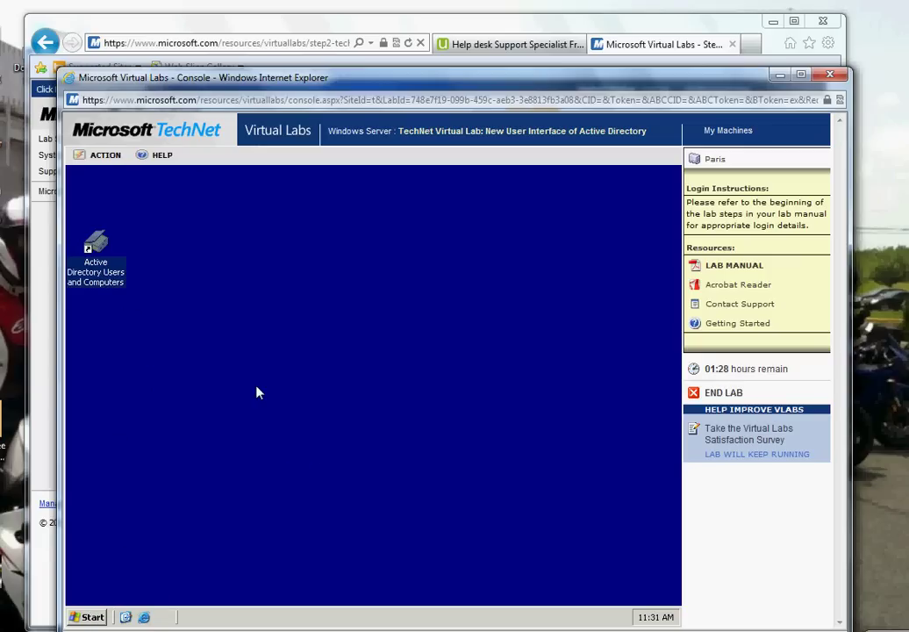
Launch Active Directory Users and Computers from the desktop shortcut and expand contoso.com to list its containers
{"action": "key", "text": "Return"}
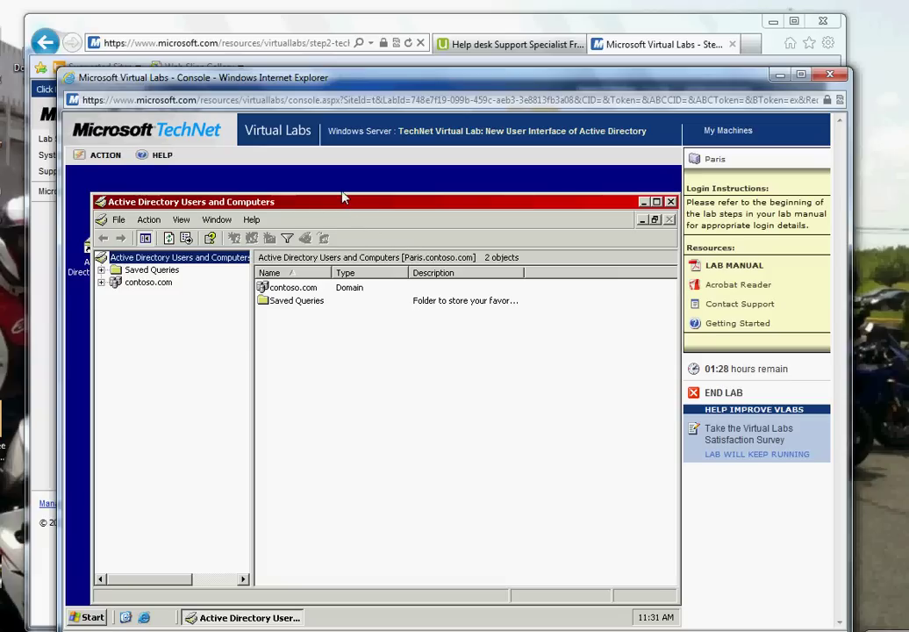
{"action": "left_click_drag", "start_coordinate": [344, 198], "coordinate": [336, 187]}
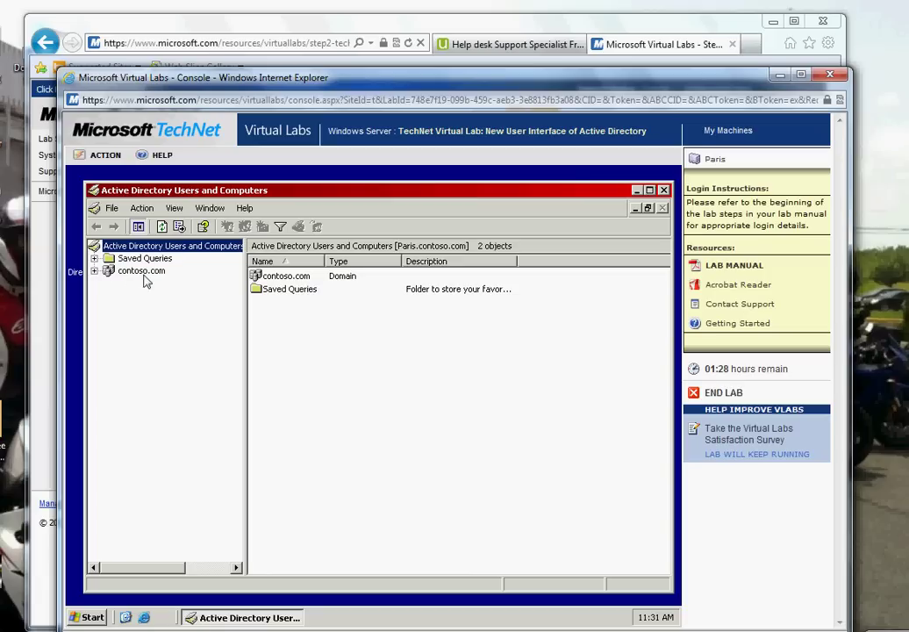
{"action": "left_click", "coordinate": [94, 272]}
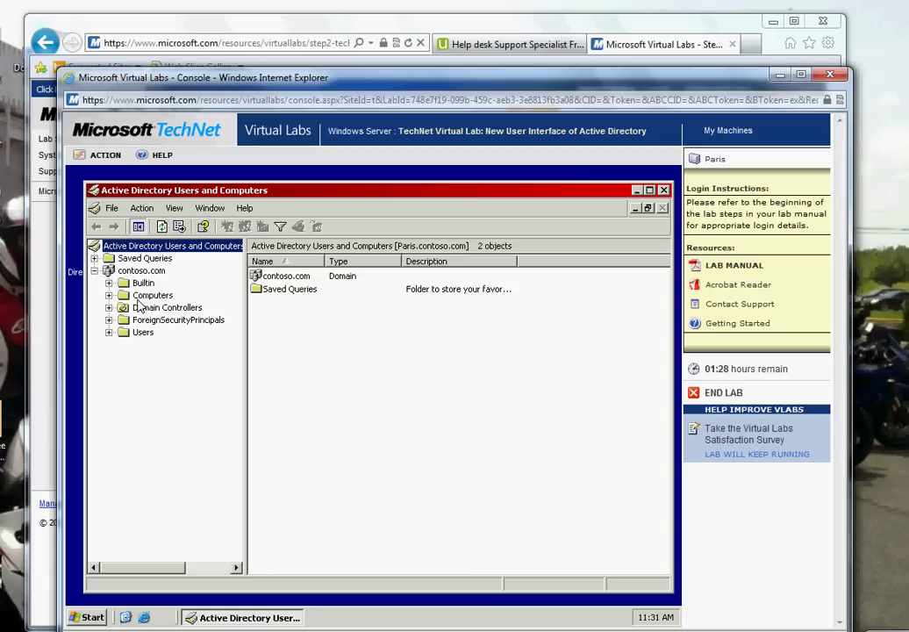
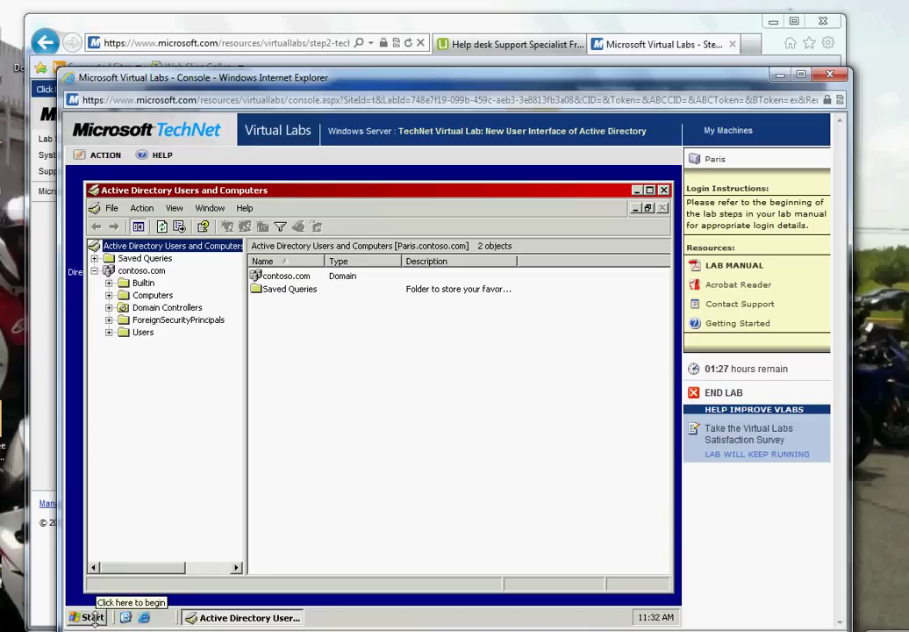
Launch Notepad from the Start menu's All Programs list
{"action": "left_click", "coordinate": [93, 619]}
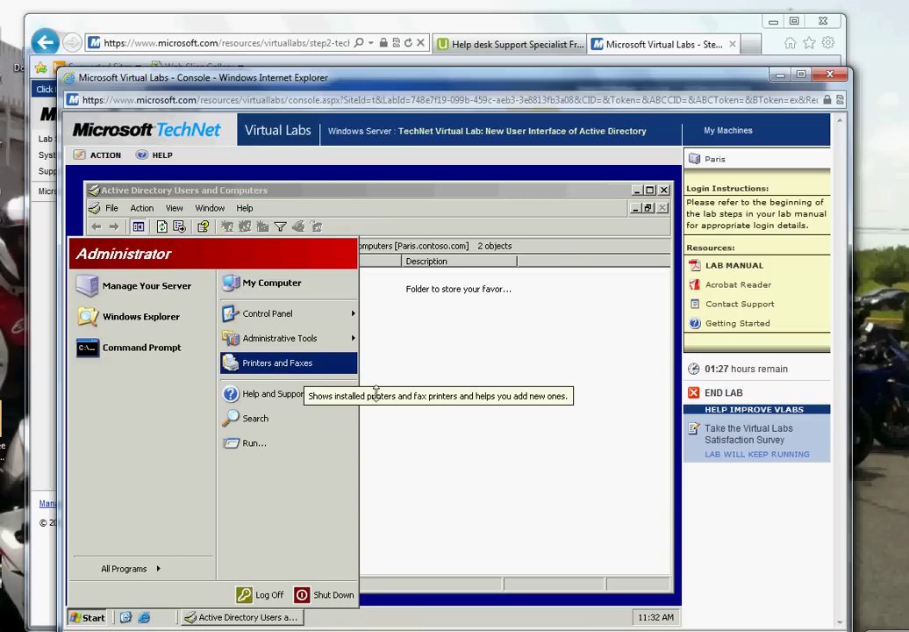
{"action": "left_click", "coordinate": [429, 462]}
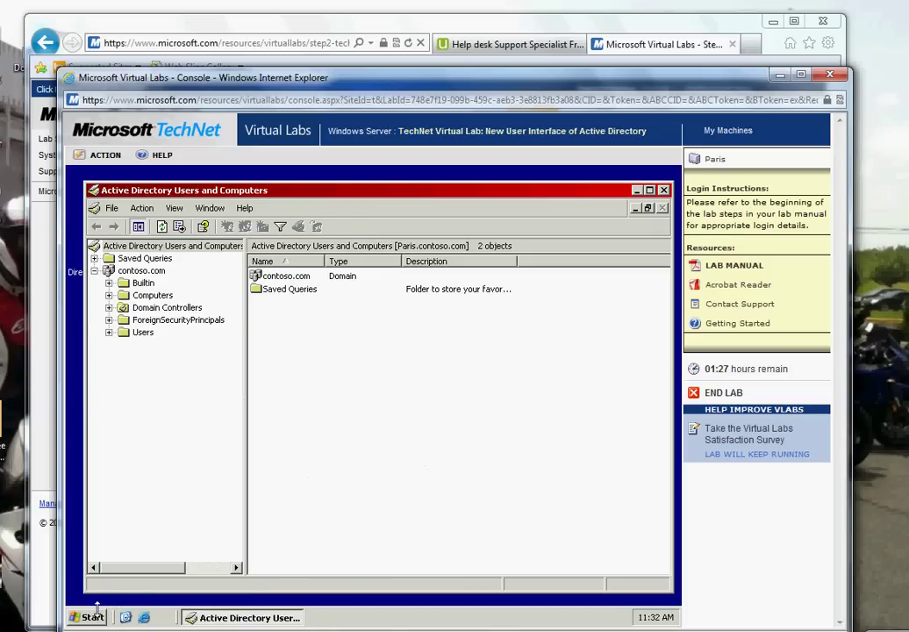
{"action": "left_click", "coordinate": [91, 617]}
{"action": "left_click", "coordinate": [121, 569]}
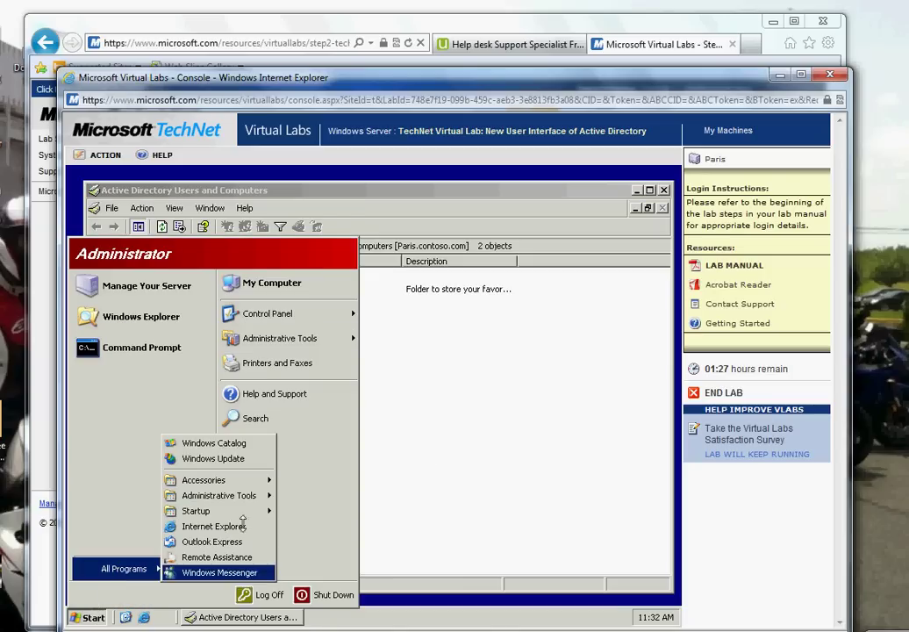
{"action": "mouse_move", "coordinate": [259, 479]}
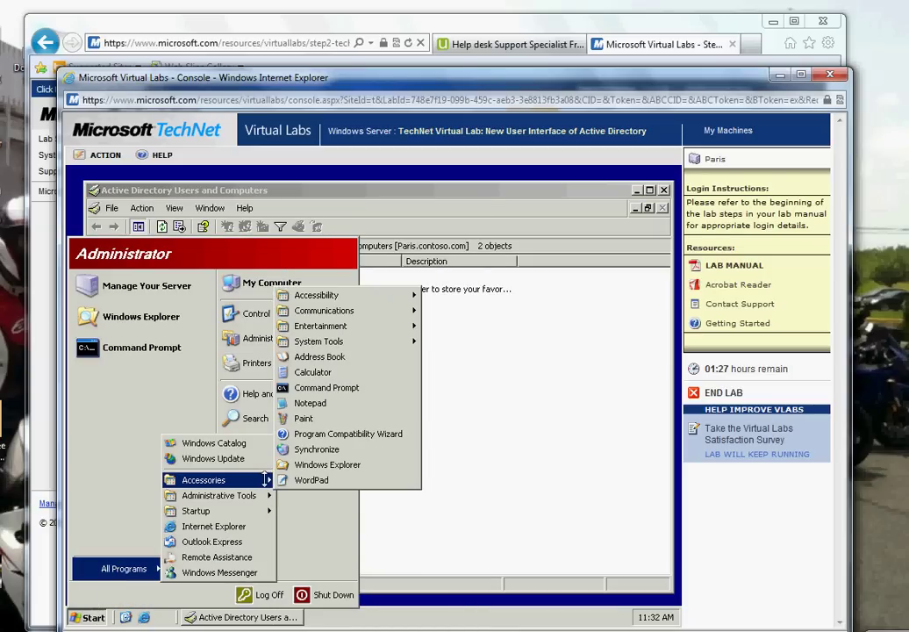
{"action": "left_click", "coordinate": [332, 403]}
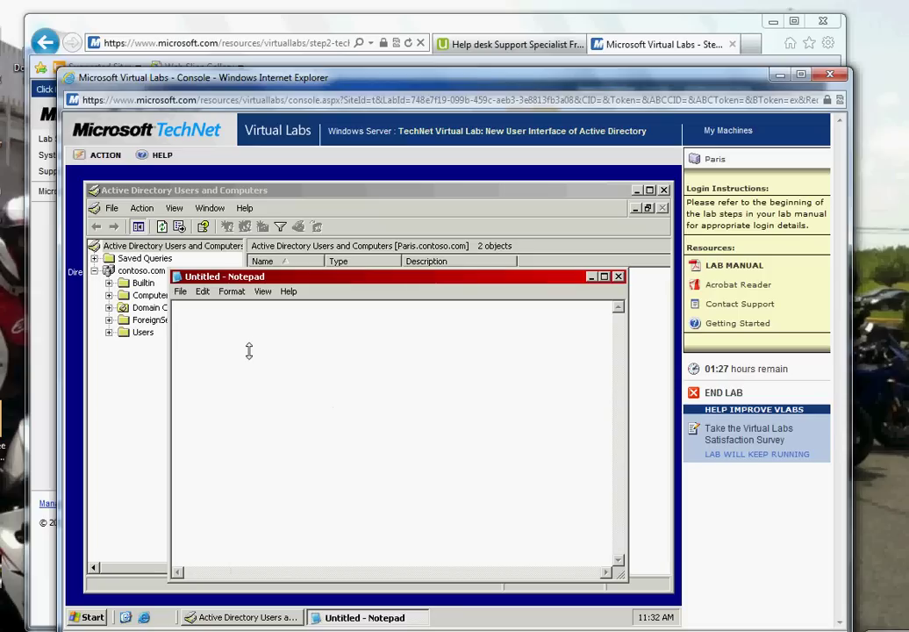
Note the employee's full name, 'manager for buisness .' and '04 03', then minimize Notepad
{"action": "type", "text": "manager "}
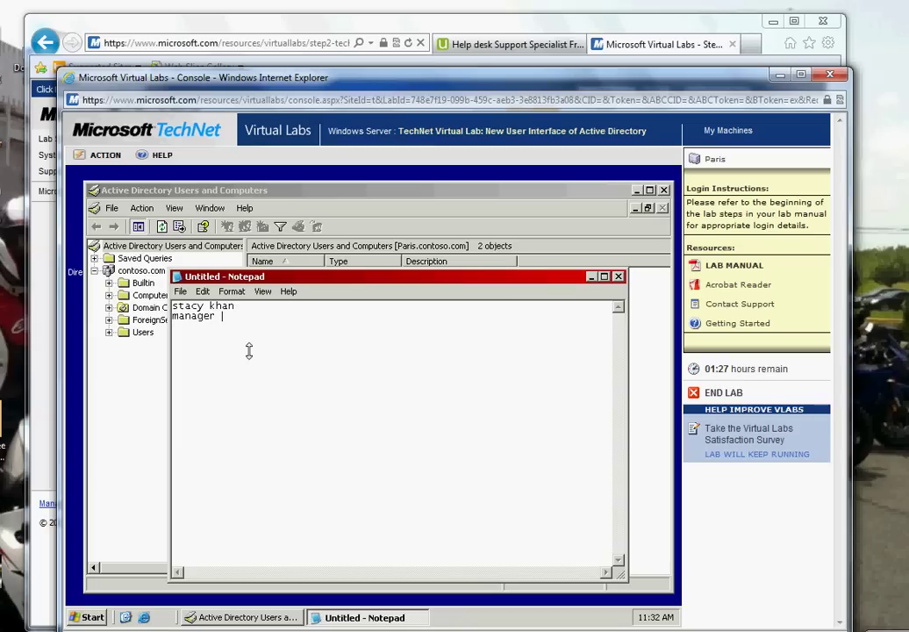
{"action": "type", "text": "for busi"}
{"action": "key", "text": "BackSpace"}
{"action": "key", "text": "BackSpace"}
{"action": "type", "text": "isness ."}
{"action": "type", "text": "04 0"}
{"action": "type", "text": "3"}
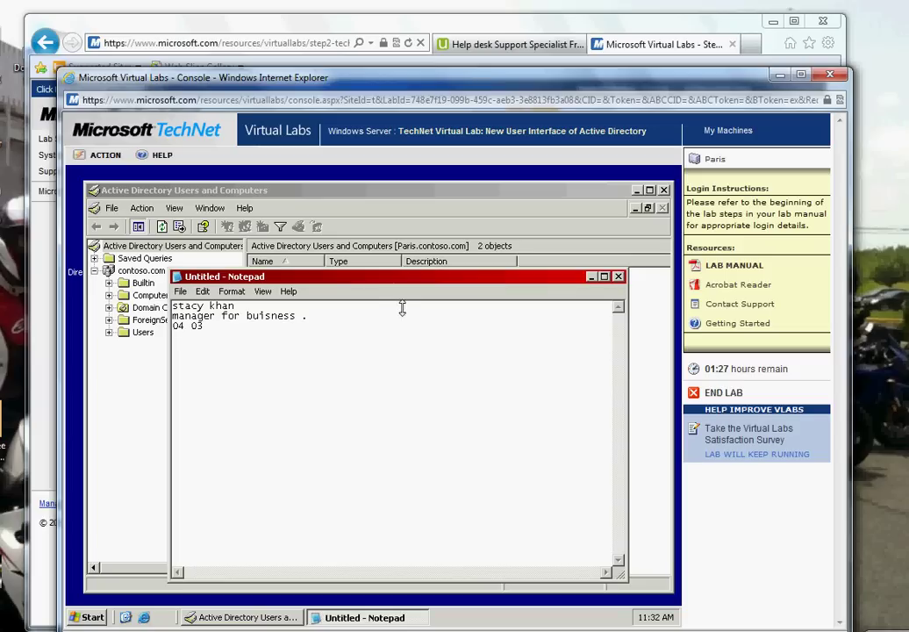
{"action": "left_click", "coordinate": [591, 276]}
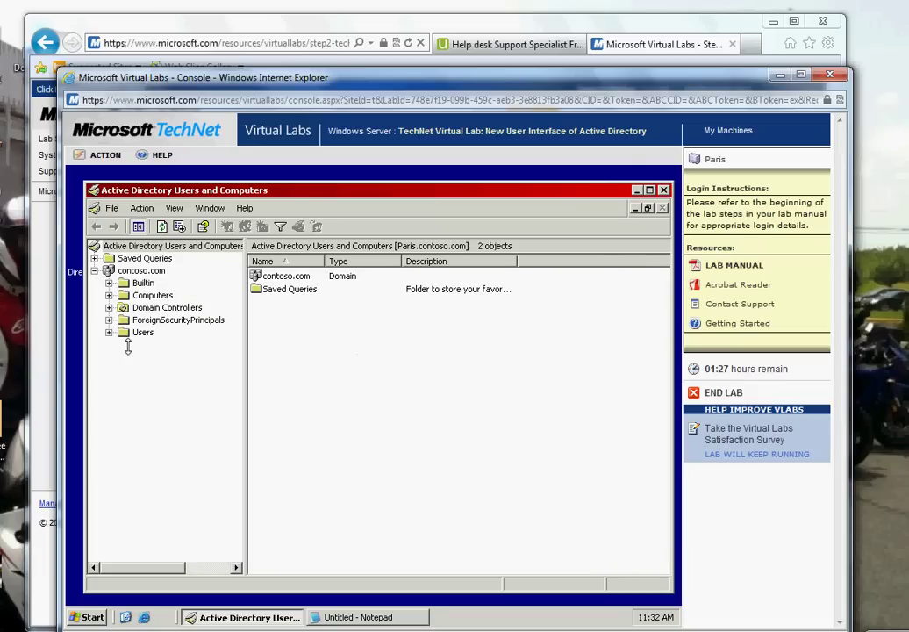
Browse the Users and ForeignSecurityPrincipals containers in the contoso.com tree
{"action": "left_click", "coordinate": [99, 270]}
{"action": "left_click", "coordinate": [142, 332]}
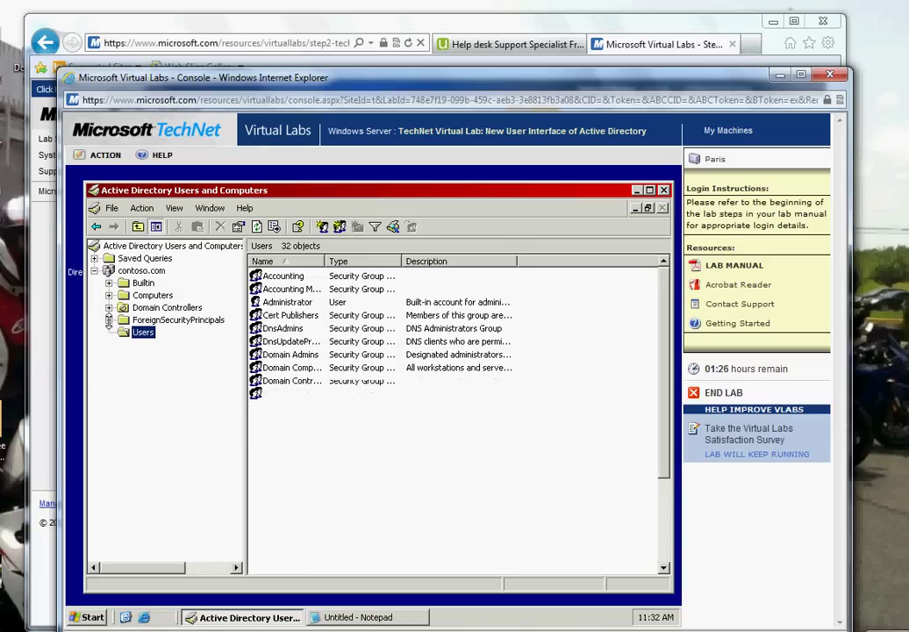
{"action": "left_click", "coordinate": [140, 321]}
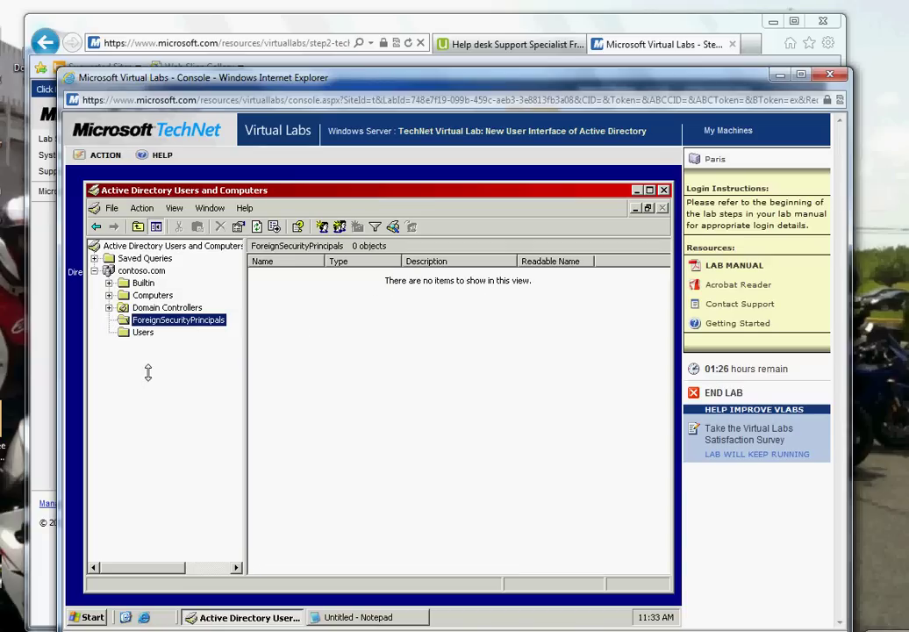
{"action": "right_click", "coordinate": [131, 360]}
{"action": "left_click", "coordinate": [122, 356]}
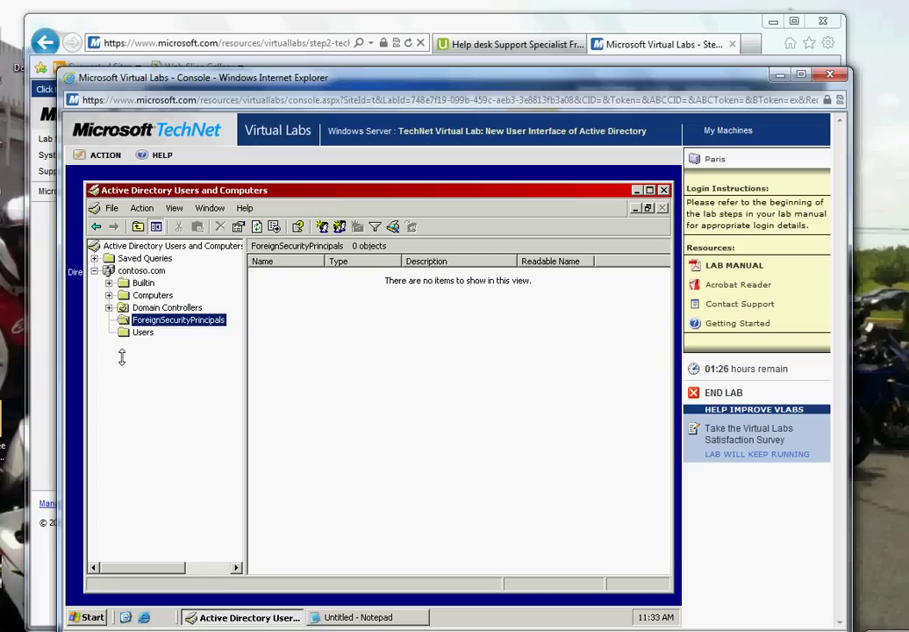
Create the organizational unit 'Buisness' under contoso.com
{"action": "right_click", "coordinate": [133, 271]}
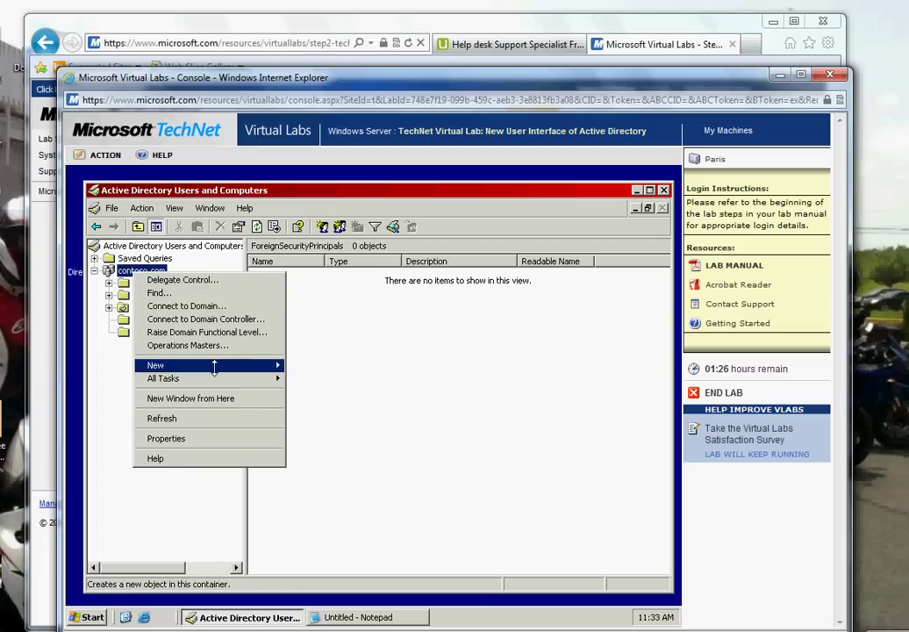
{"action": "mouse_move", "coordinate": [251, 365]}
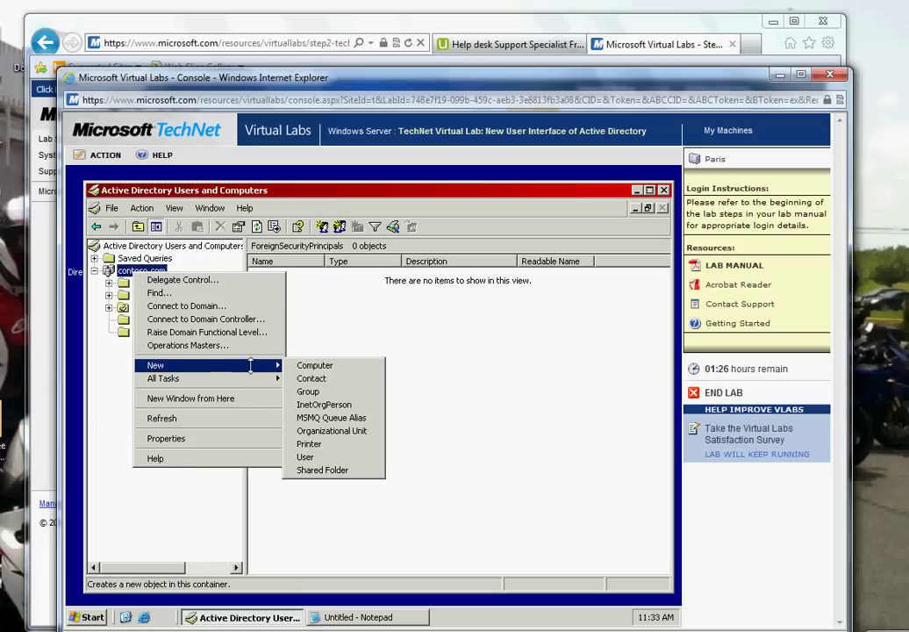
{"action": "left_click", "coordinate": [318, 428]}
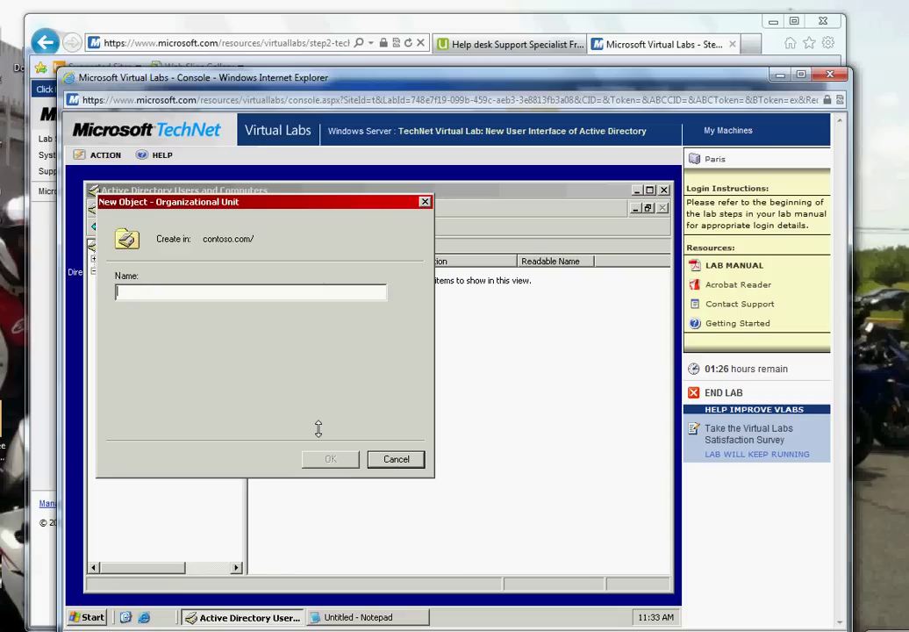
{"action": "type", "text": "B"}
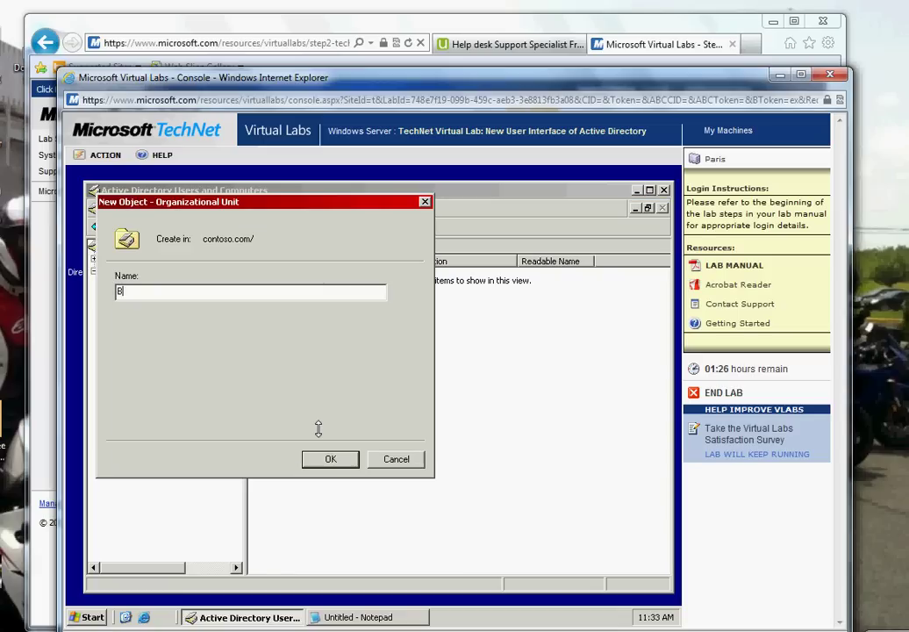
{"action": "type", "text": "uisness"}
{"action": "left_click", "coordinate": [319, 457]}
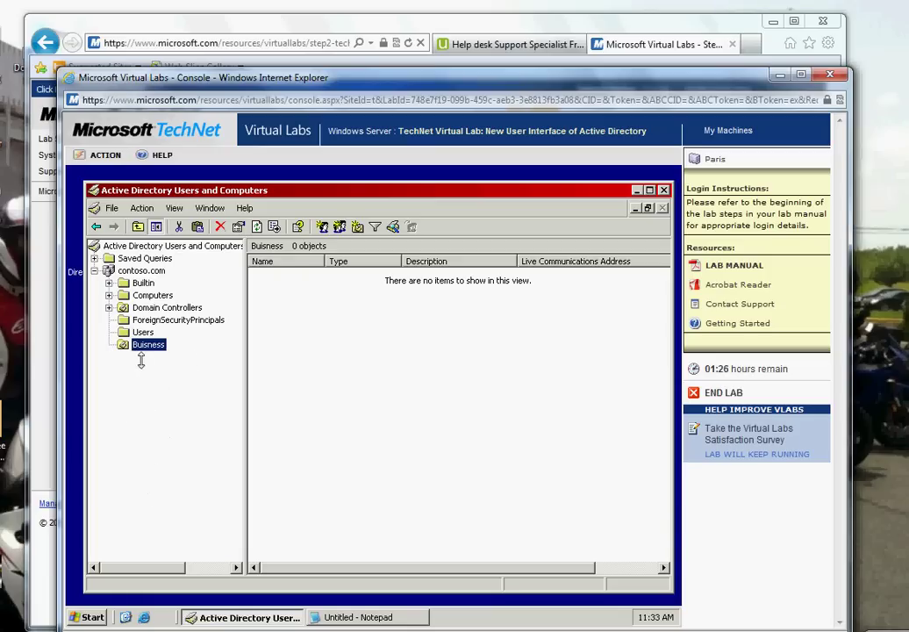
Open the New Object – User form for the Buisness unit
{"action": "right_click", "coordinate": [143, 346]}
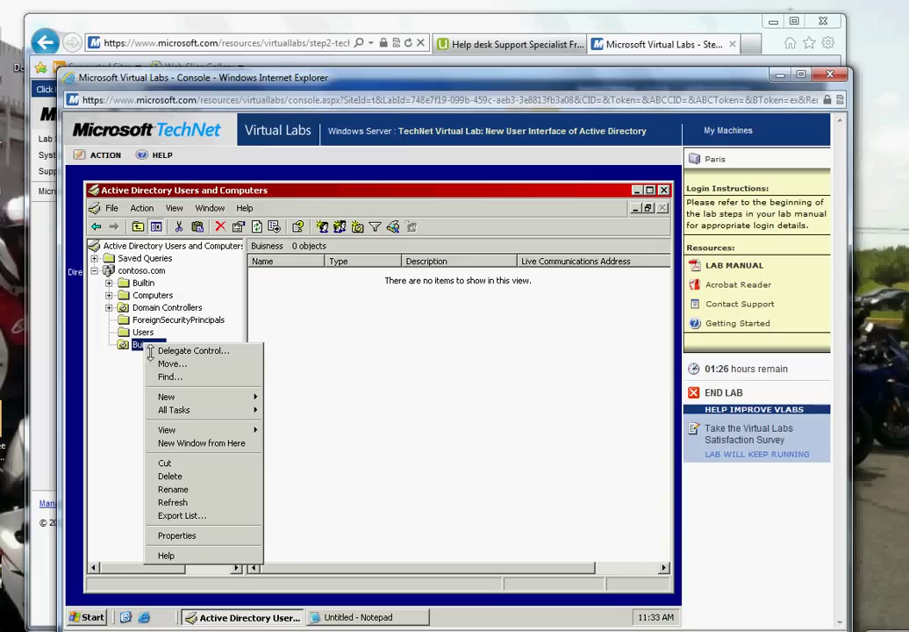
{"action": "mouse_move", "coordinate": [171, 395]}
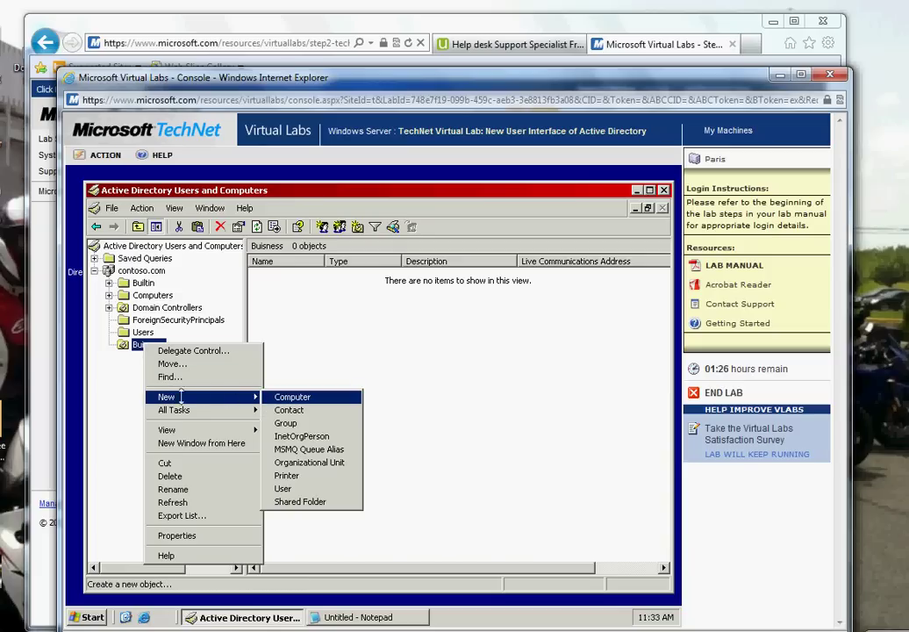
{"action": "left_click", "coordinate": [297, 489]}
{"action": "left_click_drag", "start_coordinate": [234, 202], "coordinate": [380, 255]}
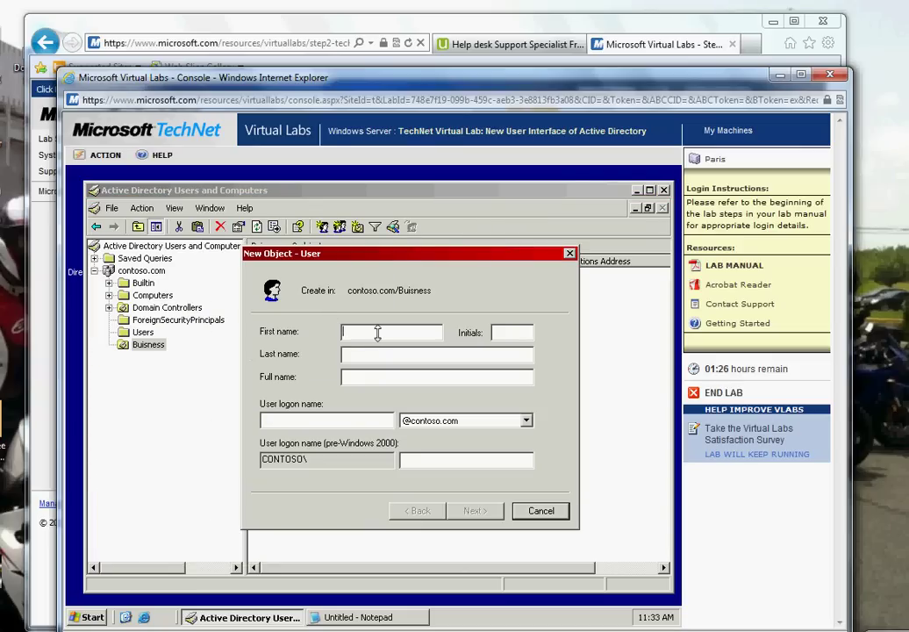
Enter the employee's first and last name, correcting the first-name typos
{"action": "type", "text": "stcay"}
{"action": "key", "text": "Tab"}
{"action": "left_click_drag", "start_coordinate": [377, 332], "coordinate": [321, 332]}
{"action": "key", "text": "BackSpace"}
{"action": "key", "text": "Tab"}
{"action": "key", "text": "Tab"}
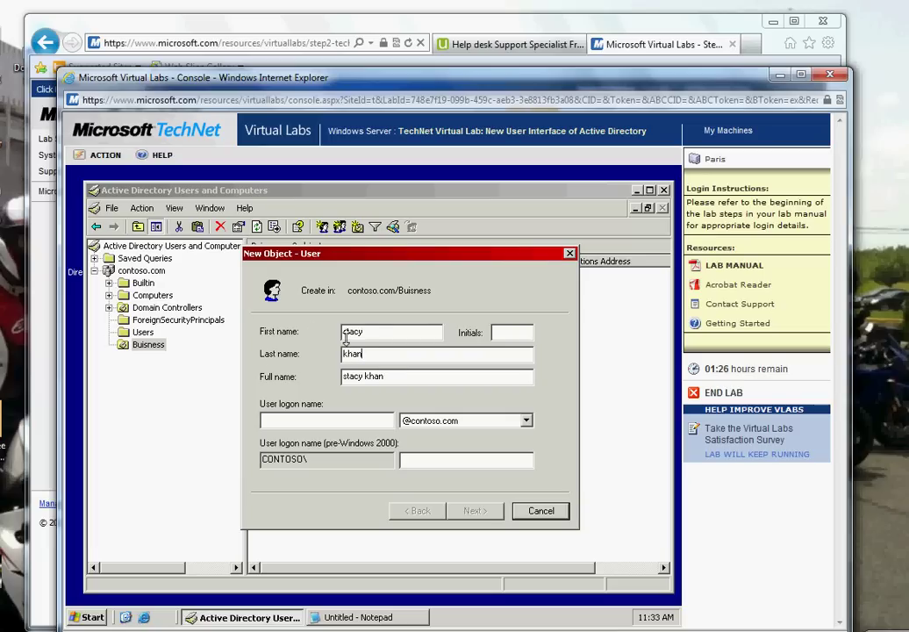
Fill in the user logon name and advance to the password page
{"action": "left_click", "coordinate": [285, 417]}
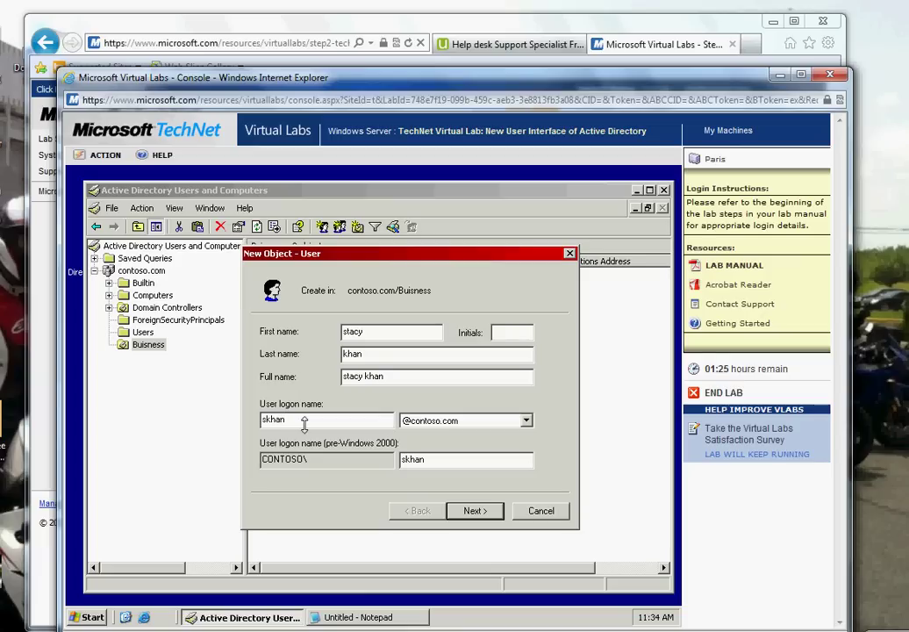
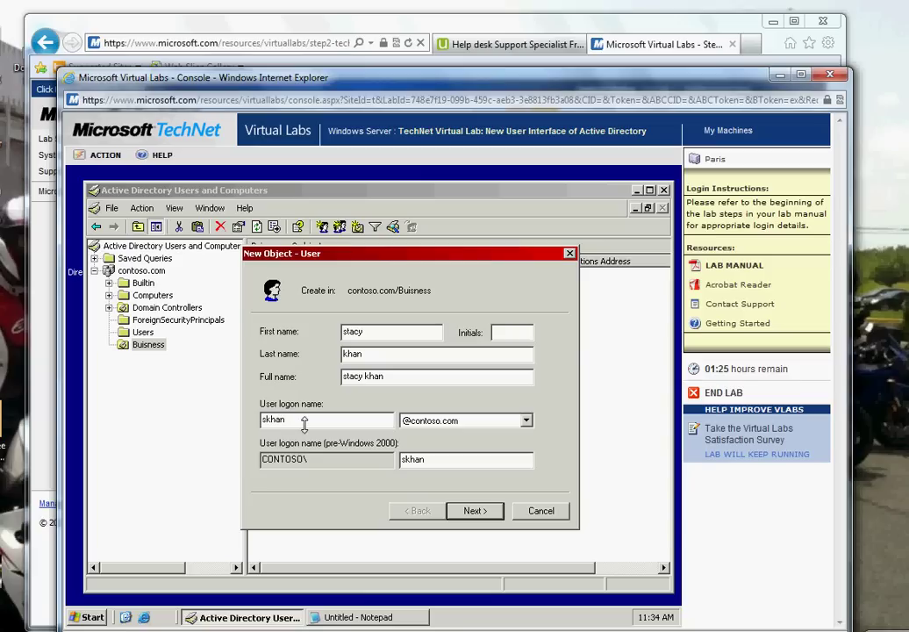
{"action": "left_click", "coordinate": [470, 510]}
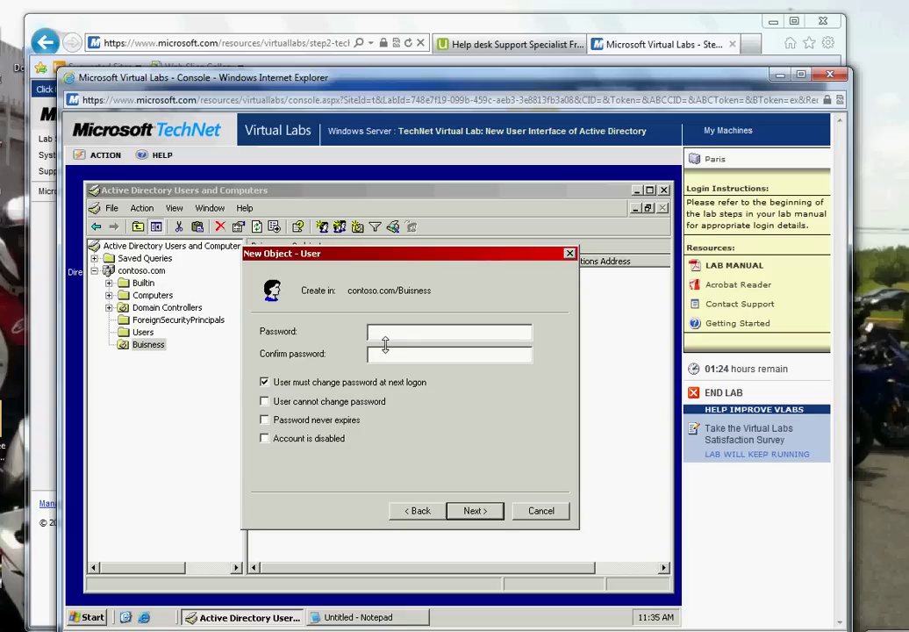
Enter the account password and confirm it
{"action": "key", "text": "Tab"}
Complete the new-user wizard and select the new account in Buisness
{"action": "left_click", "coordinate": [467, 509]}
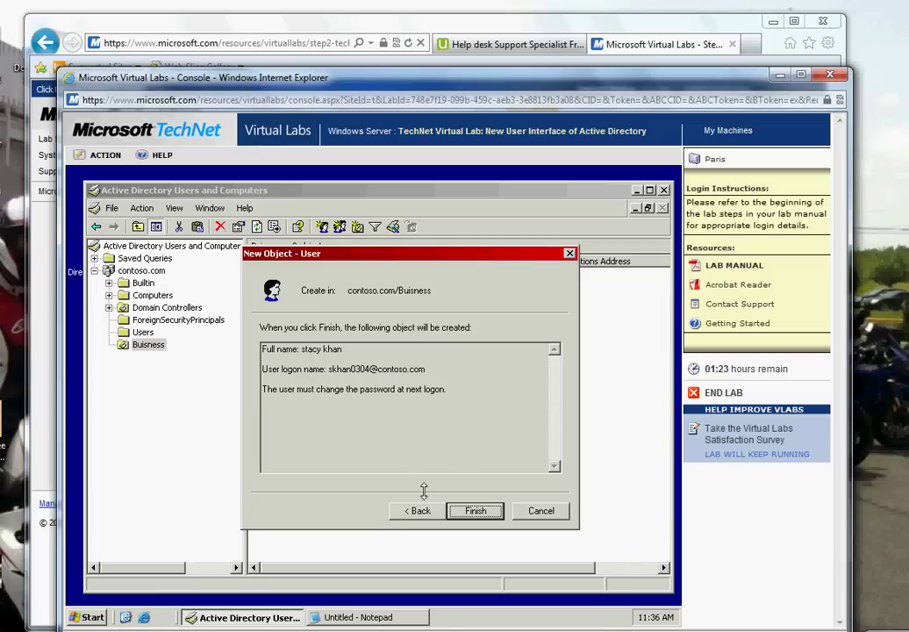
{"action": "left_click", "coordinate": [475, 510]}
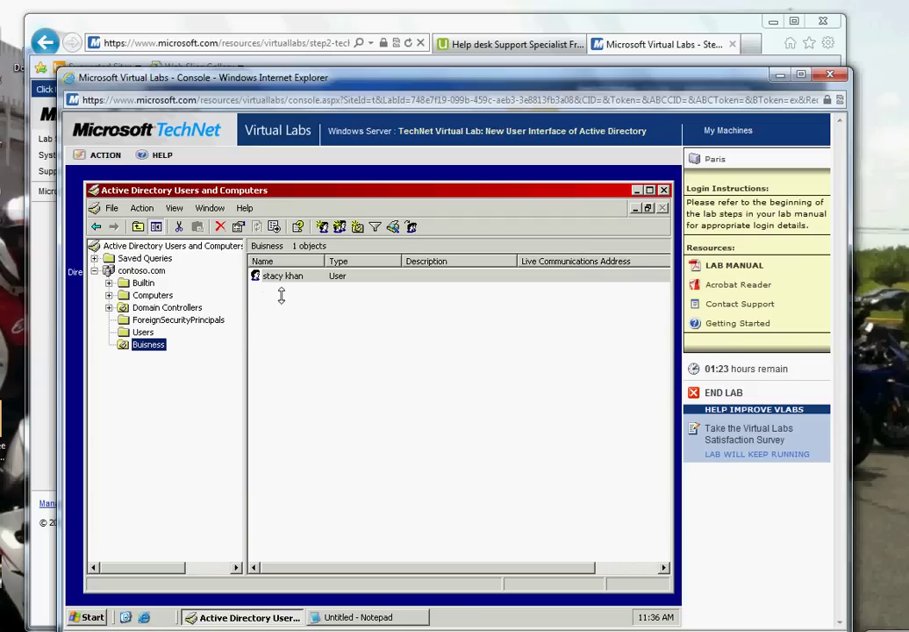
{"action": "left_click", "coordinate": [282, 278]}
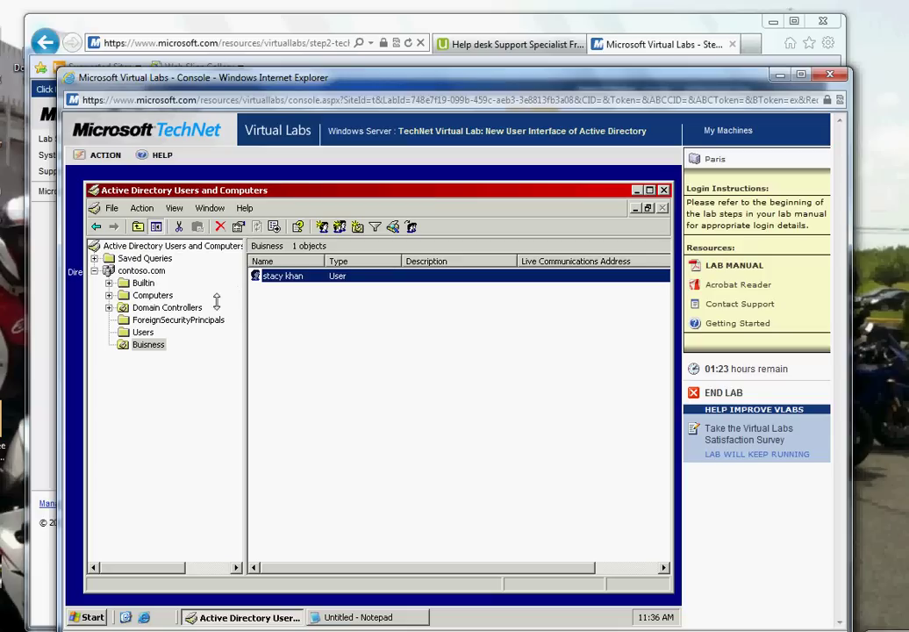
{"action": "left_click", "coordinate": [149, 296]}
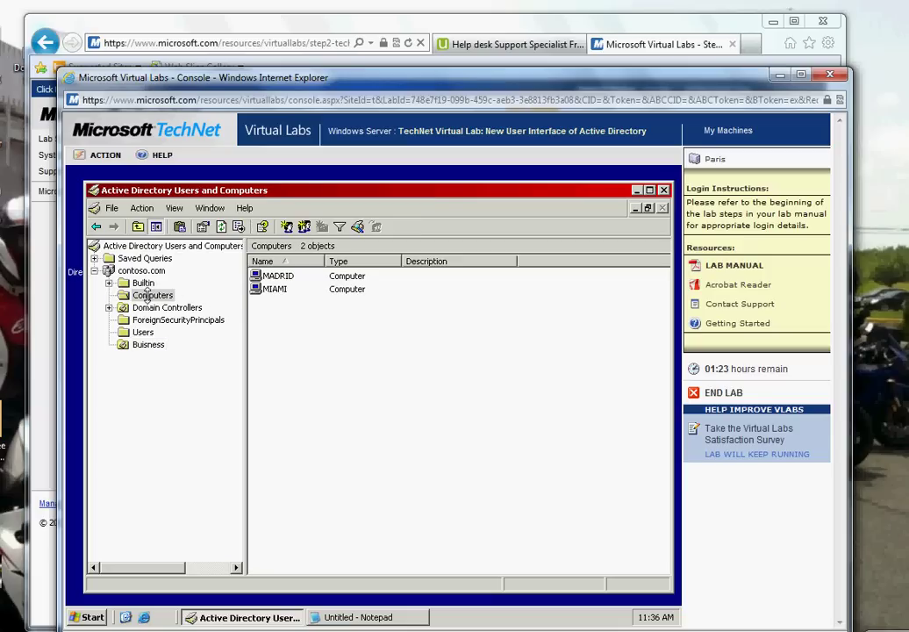
{"action": "right_click", "coordinate": [146, 296]}
{"action": "mouse_move", "coordinate": [185, 337]}
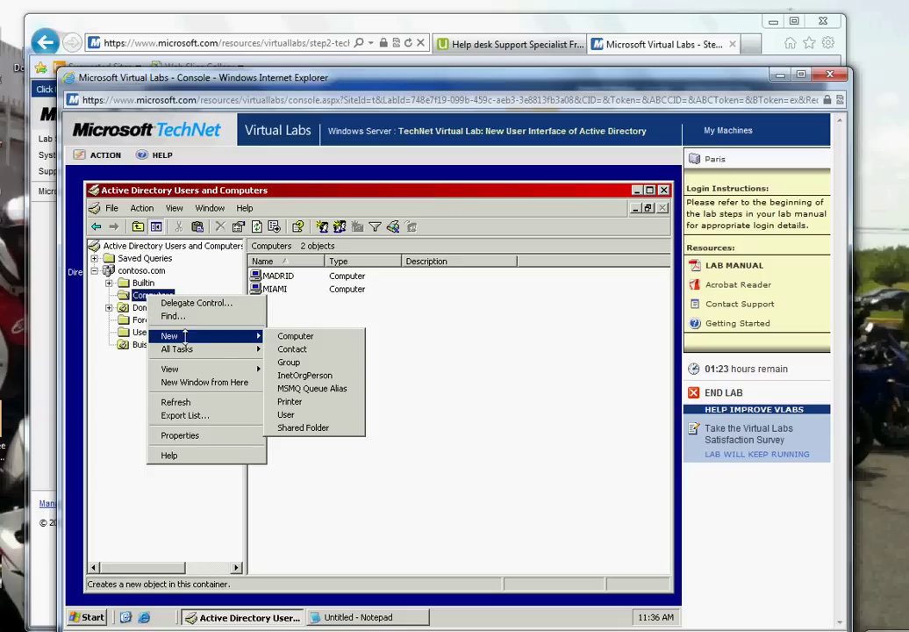
{"action": "left_click", "coordinate": [295, 333]}
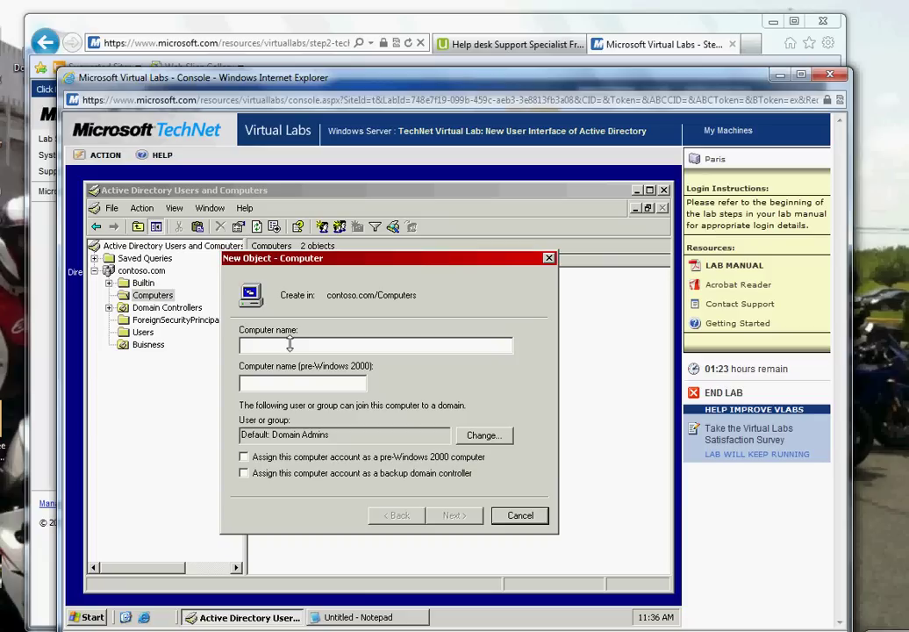
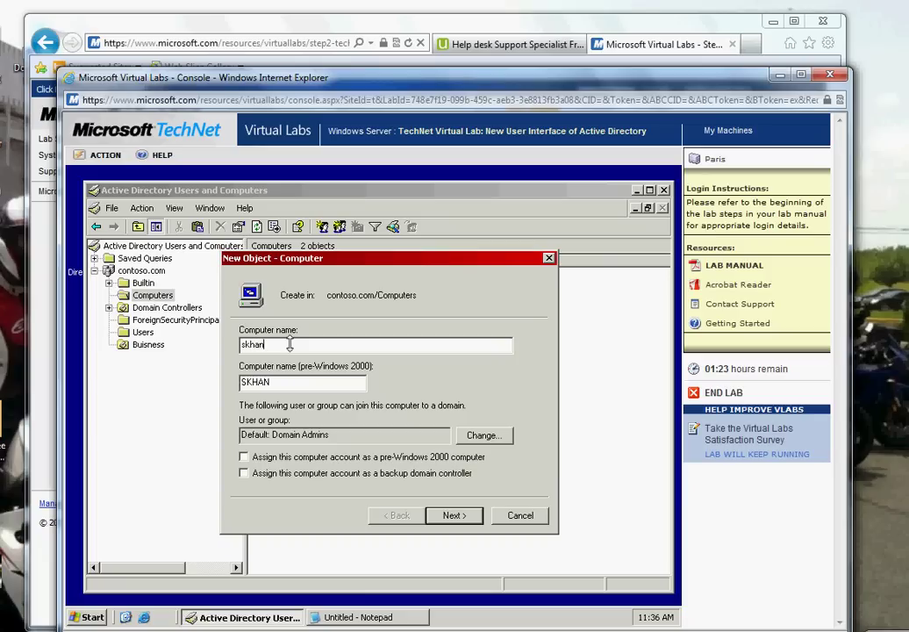
{"action": "left_click", "coordinate": [454, 515]}
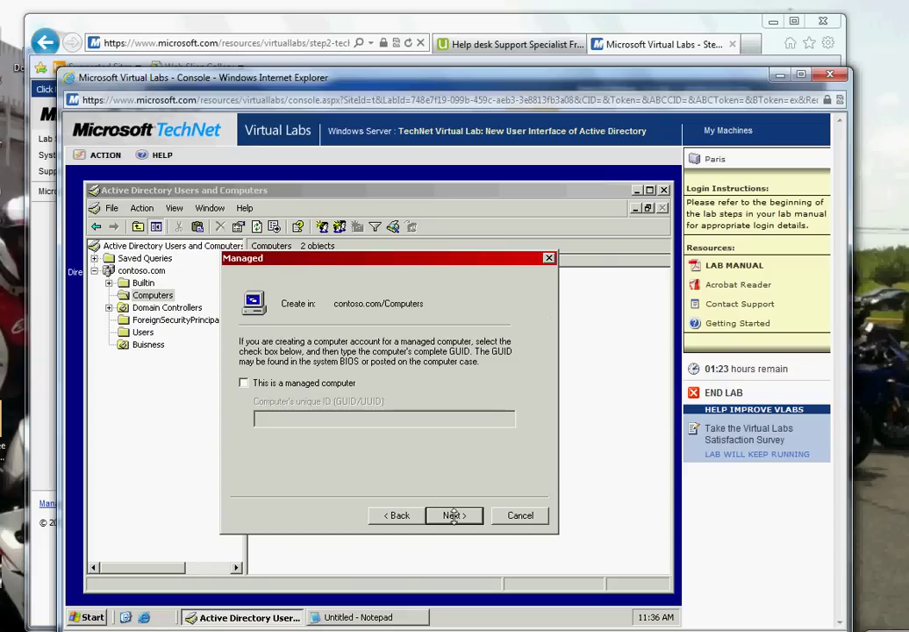
{"action": "left_click", "coordinate": [454, 515]}
{"action": "left_click", "coordinate": [454, 515]}
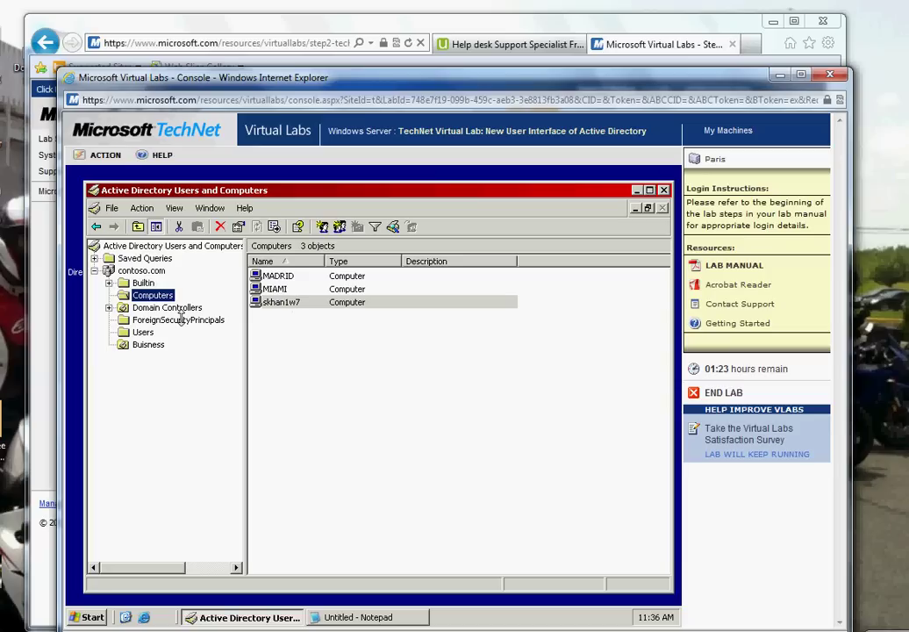
{"action": "left_click", "coordinate": [148, 344]}
Copy 'manager for buisness' from the notes and close Notepad without saving
{"action": "left_click", "coordinate": [280, 276]}
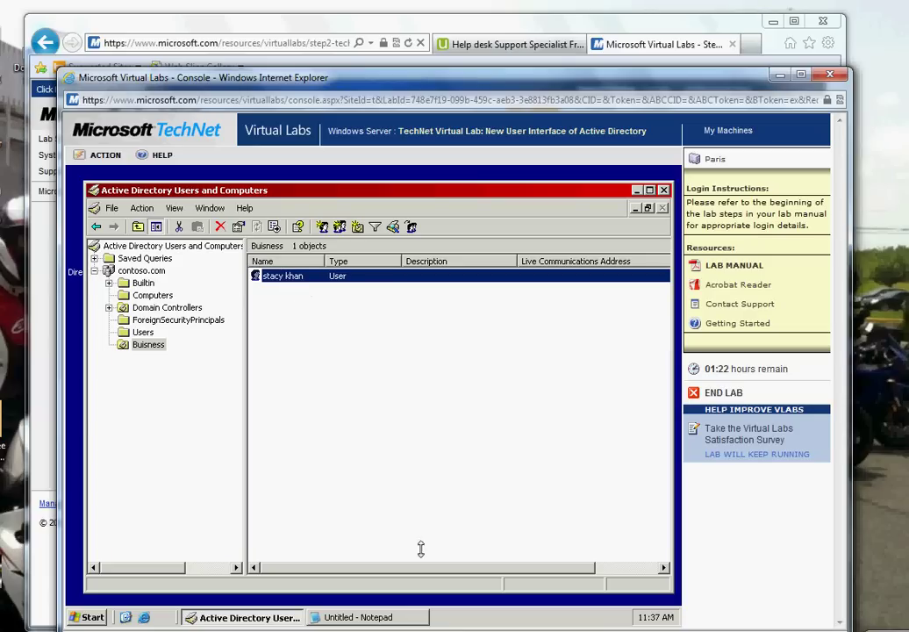
{"action": "left_click", "coordinate": [355, 616]}
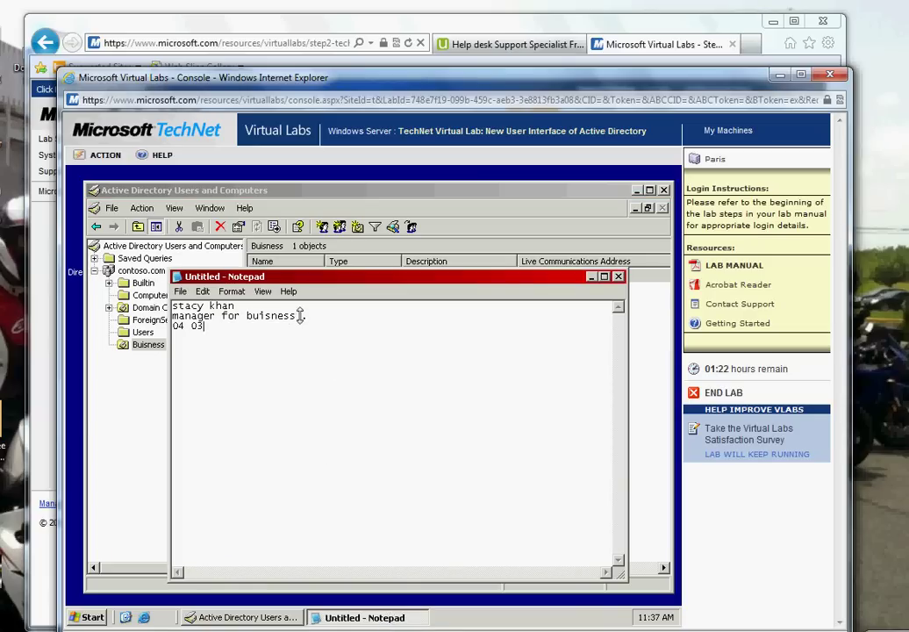
{"action": "left_click_drag", "start_coordinate": [302, 316], "coordinate": [173, 316]}
{"action": "right_click", "coordinate": [183, 320]}
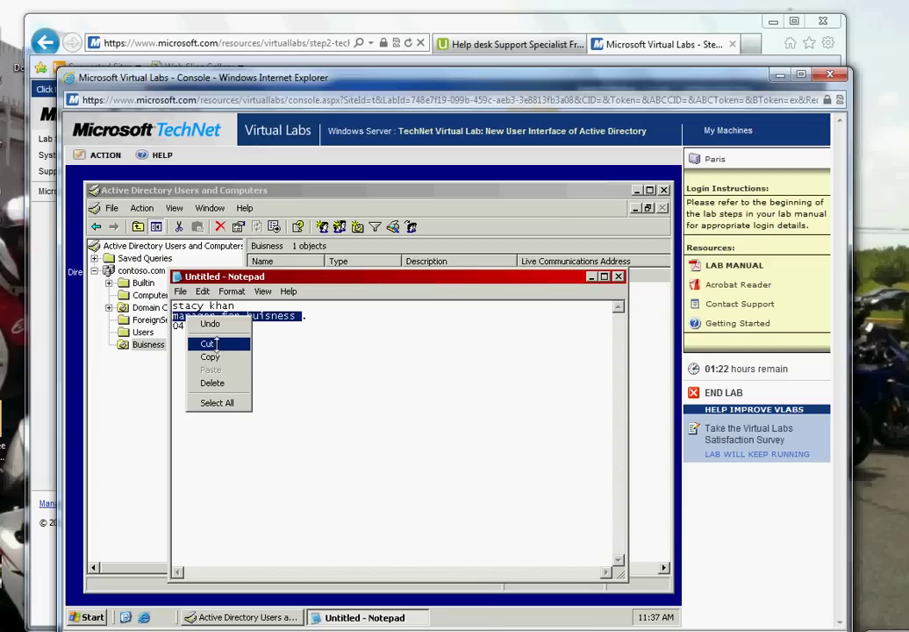
{"action": "left_click", "coordinate": [207, 356]}
{"action": "left_click", "coordinate": [618, 276]}
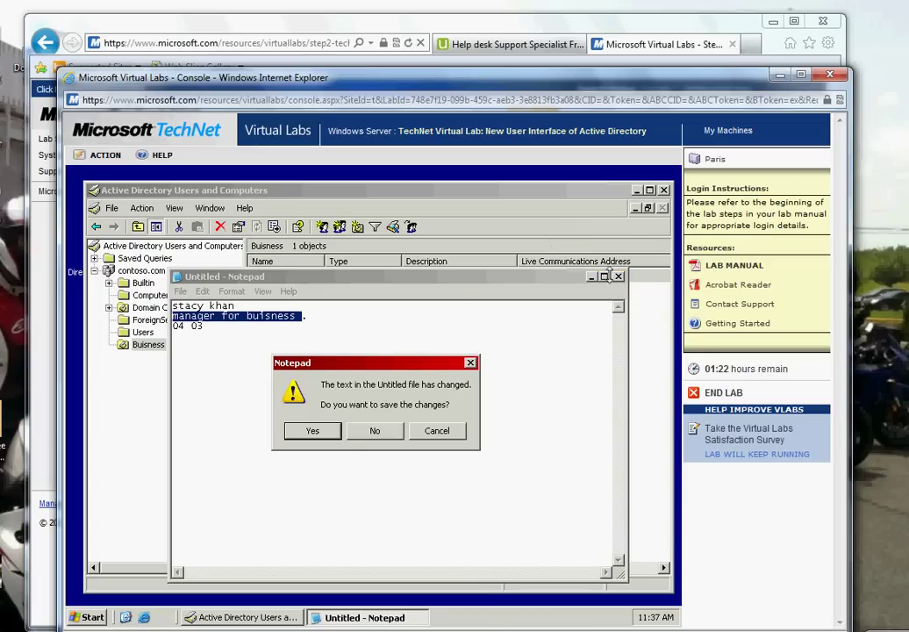
{"action": "left_click", "coordinate": [377, 430]}
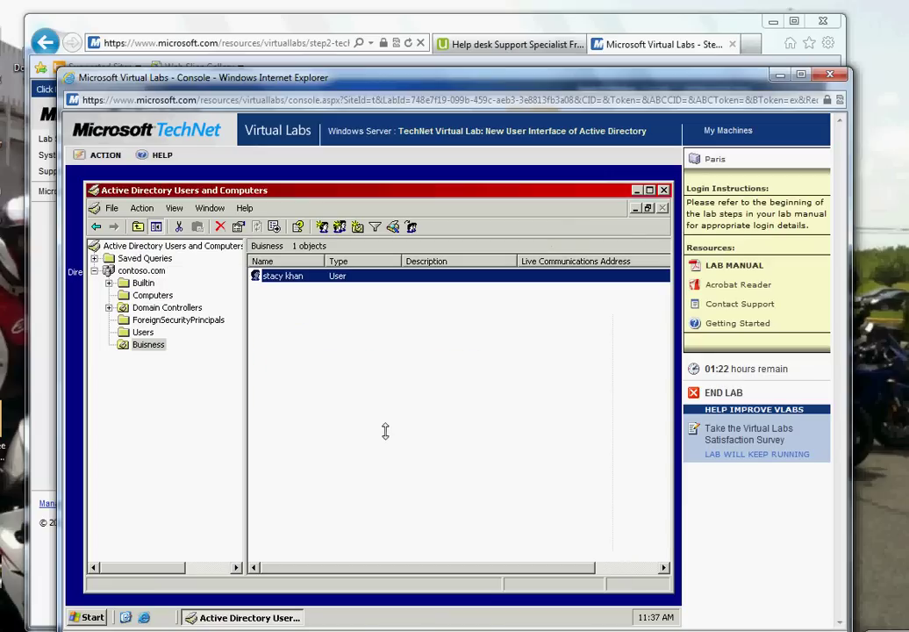
{"action": "right_click", "coordinate": [291, 277]}
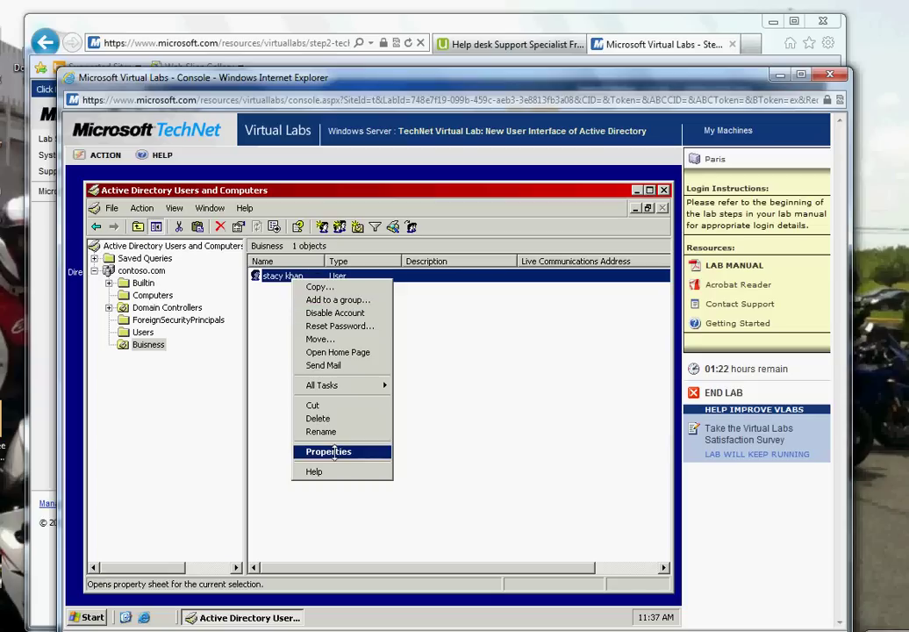
{"action": "left_click", "coordinate": [328, 451]}
{"action": "left_click", "coordinate": [334, 397]}
{"action": "right_click", "coordinate": [346, 397]}
{"action": "left_click", "coordinate": [367, 449]}
{"action": "left_click", "coordinate": [331, 418]}
{"action": "left_click", "coordinate": [339, 459]}
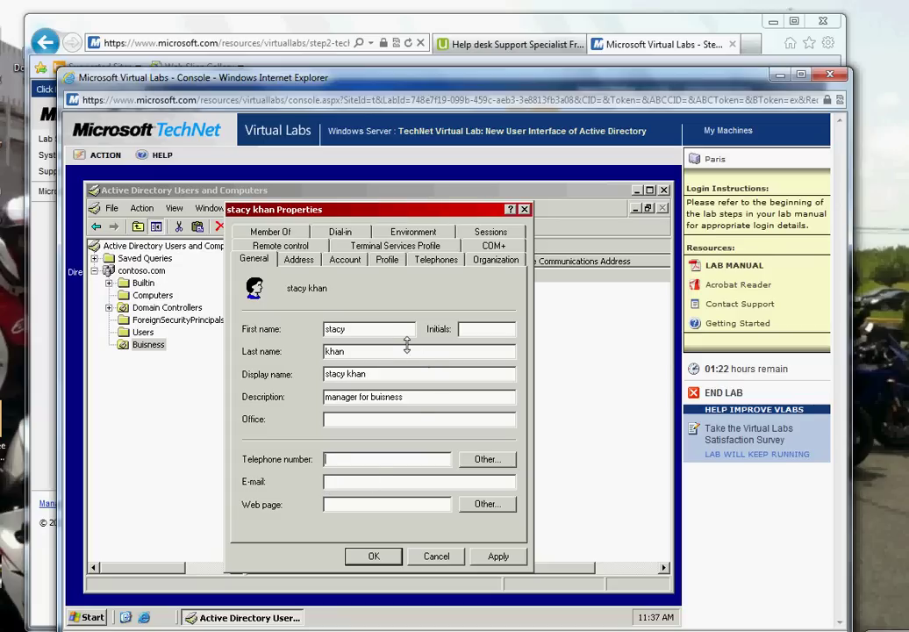
{"action": "left_click", "coordinate": [409, 400]}
{"action": "left_click_drag", "start_coordinate": [324, 397], "coordinate": [406, 397]}
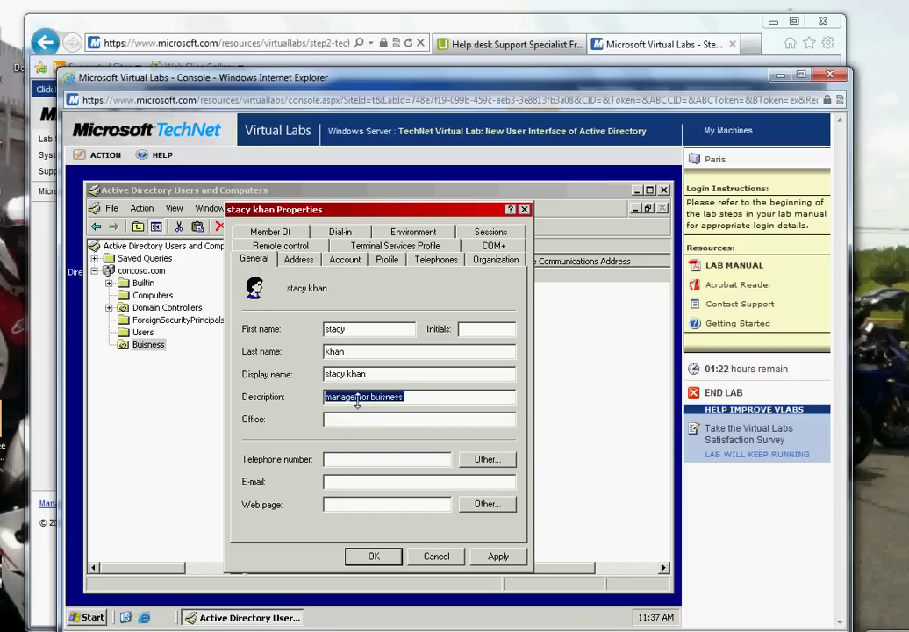
{"action": "left_click", "coordinate": [418, 398]}
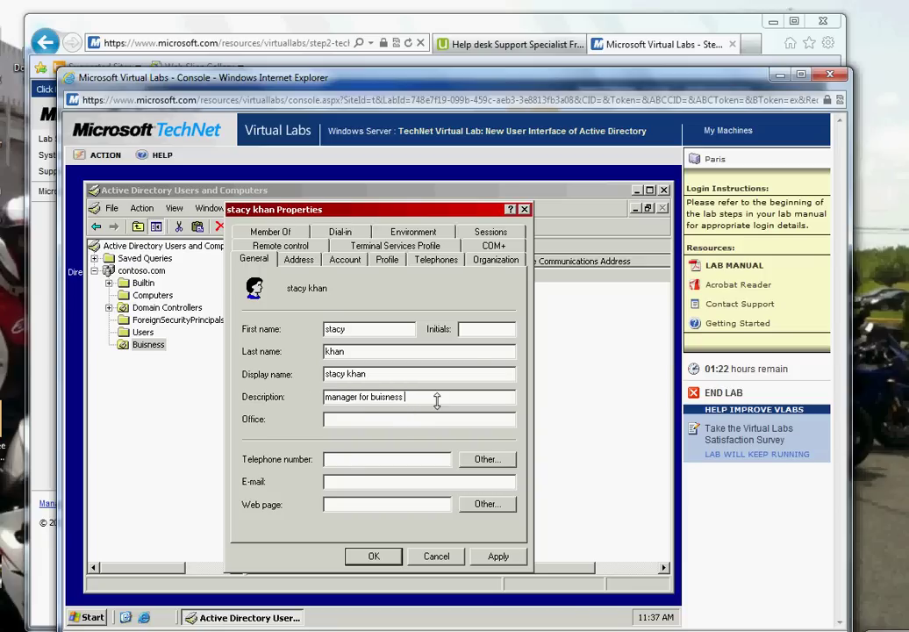
{"action": "left_click", "coordinate": [525, 209]}
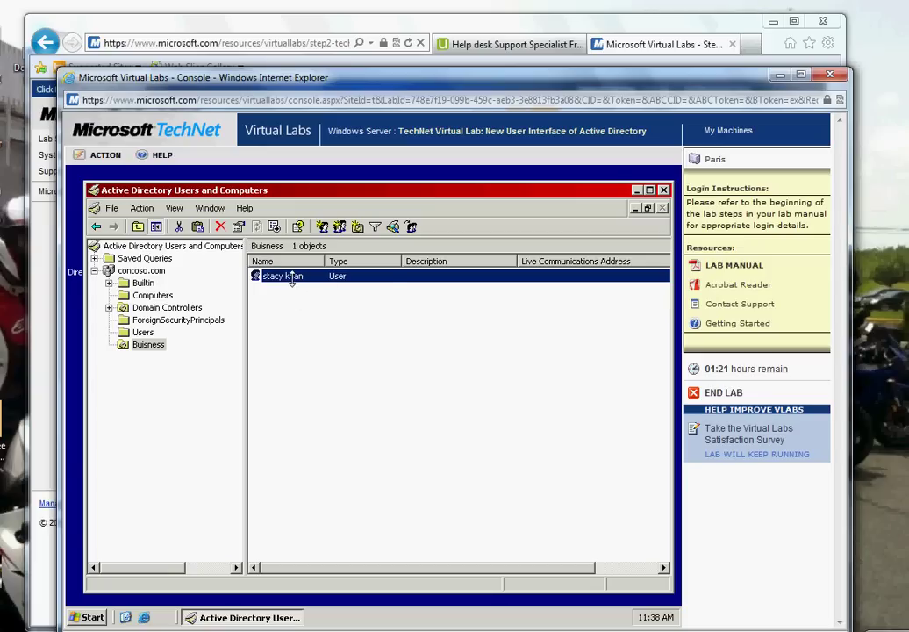
{"action": "right_click", "coordinate": [291, 277]}
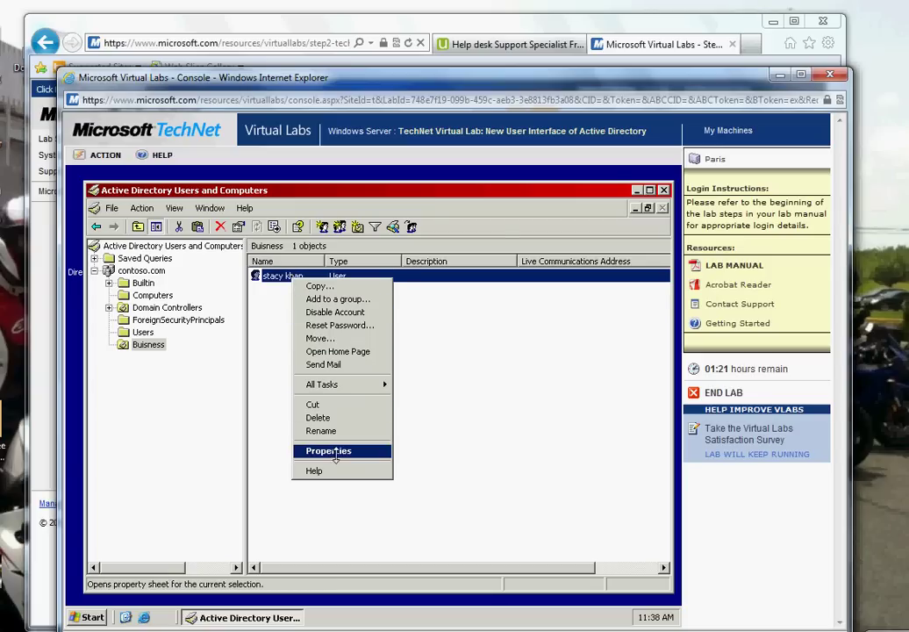
{"action": "left_click", "coordinate": [329, 451]}
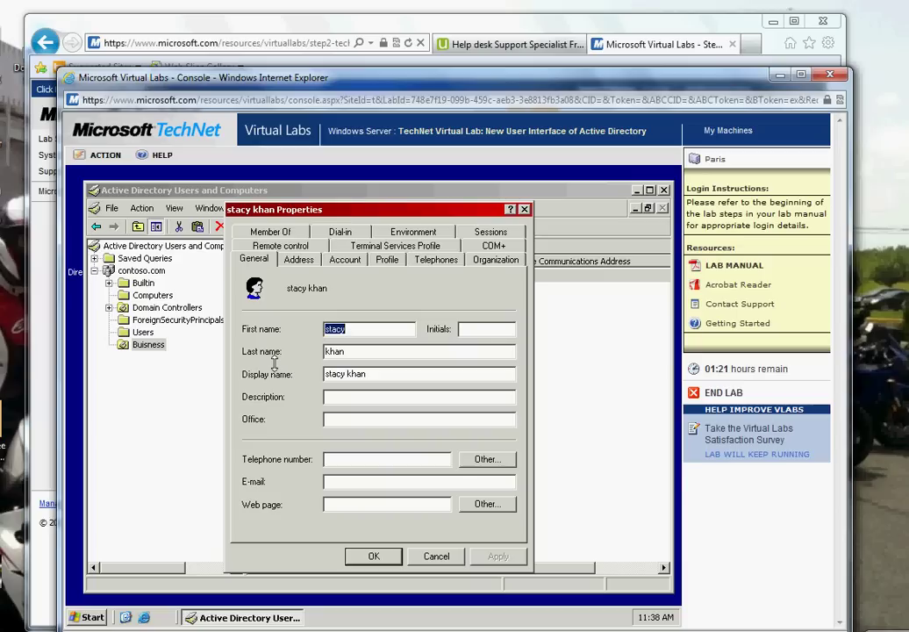
{"action": "left_click", "coordinate": [373, 555]}
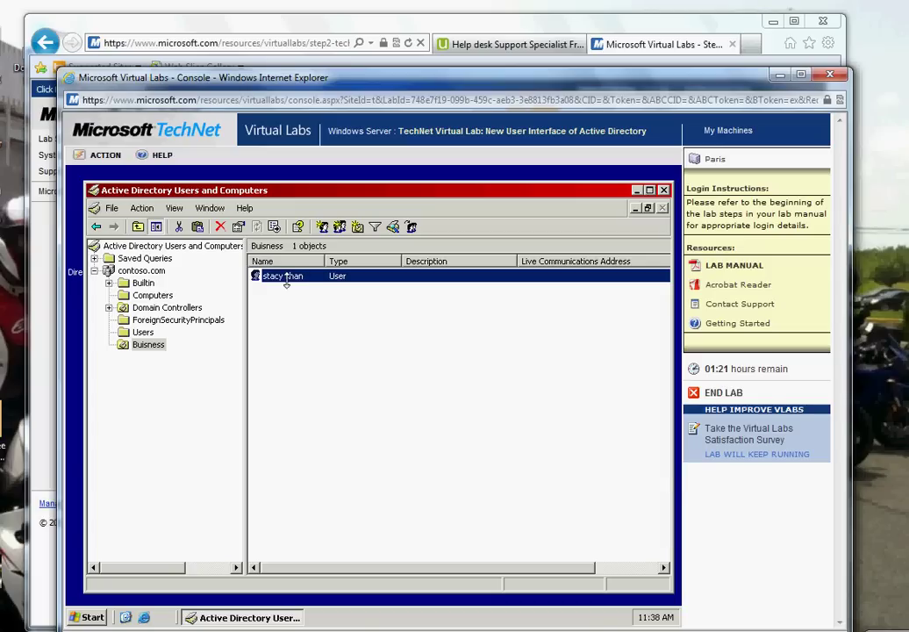
Begin a password reset for the employee's account, then cancel it
{"action": "right_click", "coordinate": [304, 276]}
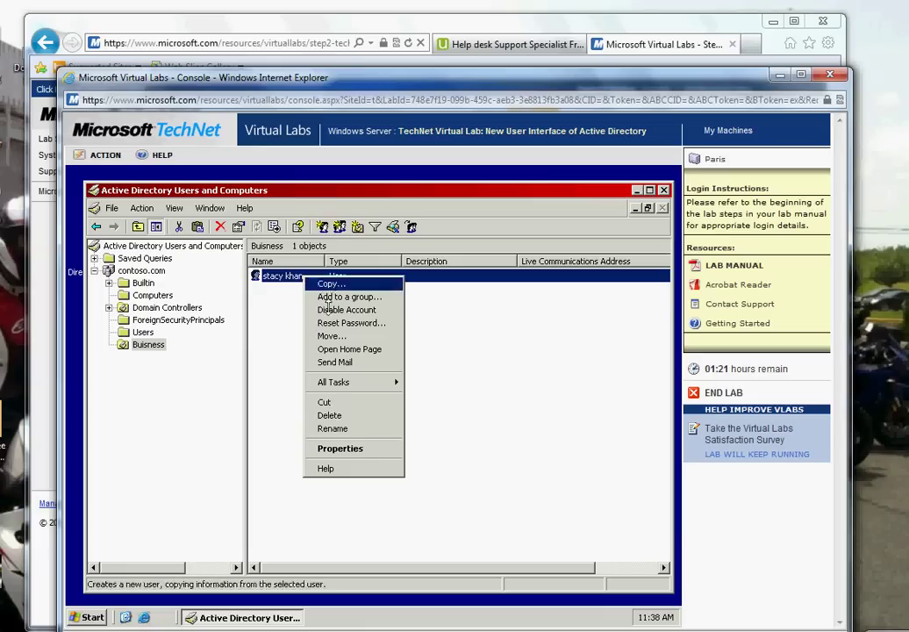
{"action": "left_click", "coordinate": [342, 323]}
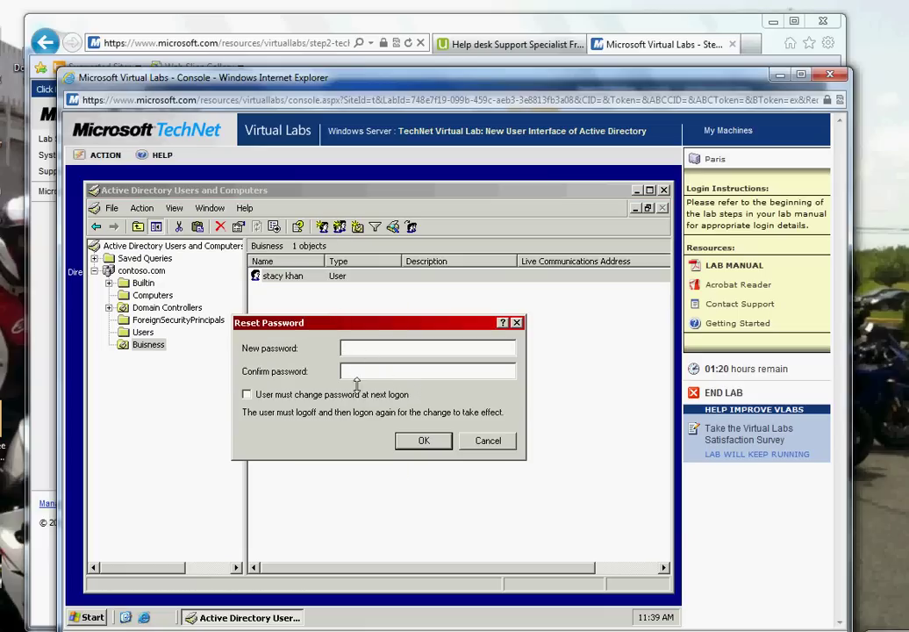
{"action": "left_click", "coordinate": [488, 440]}
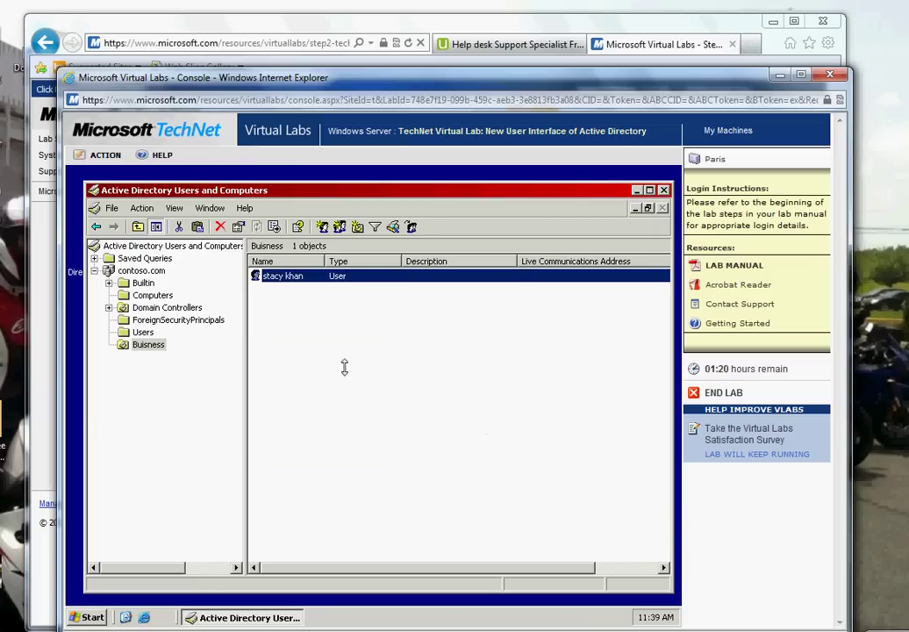
{"action": "right_click", "coordinate": [299, 281]}
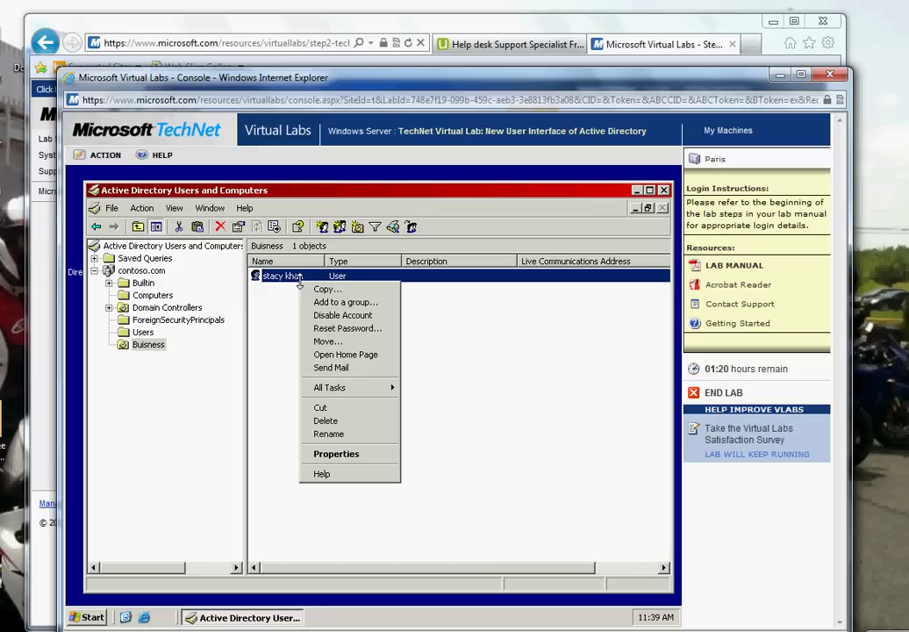
{"action": "left_click", "coordinate": [258, 330]}
{"action": "left_click", "coordinate": [269, 278]}
Disable the employee's account and return to the Buisness OU
{"action": "right_click", "coordinate": [269, 277]}
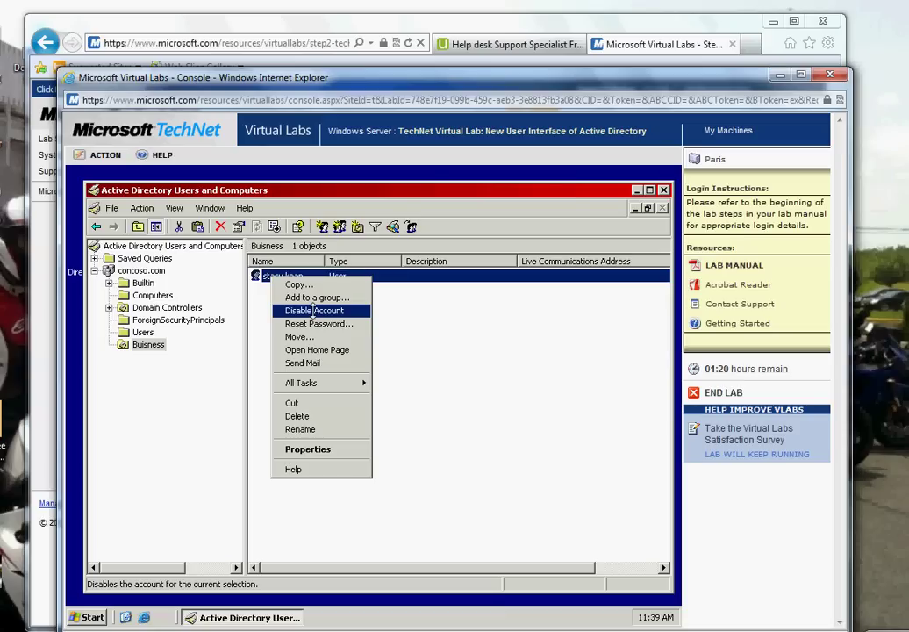
{"action": "left_click", "coordinate": [313, 312]}
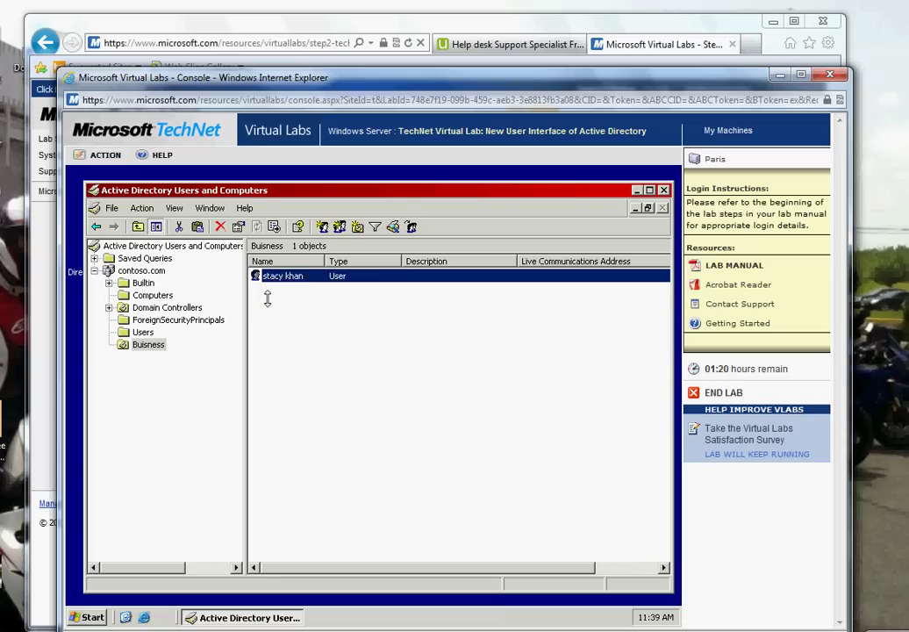
{"action": "left_click", "coordinate": [258, 311]}
{"action": "left_click", "coordinate": [277, 275]}
{"action": "left_click", "coordinate": [158, 346]}
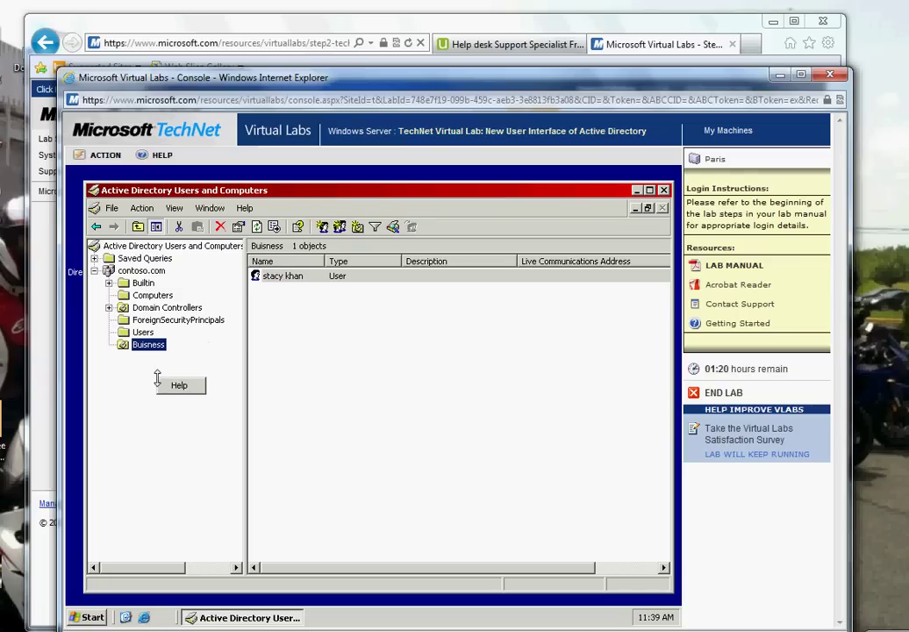
{"action": "right_click", "coordinate": [148, 270]}
Create the organizational unit 'IT' under contoso.com, then reselect Buisness
{"action": "mouse_move", "coordinate": [263, 361]}
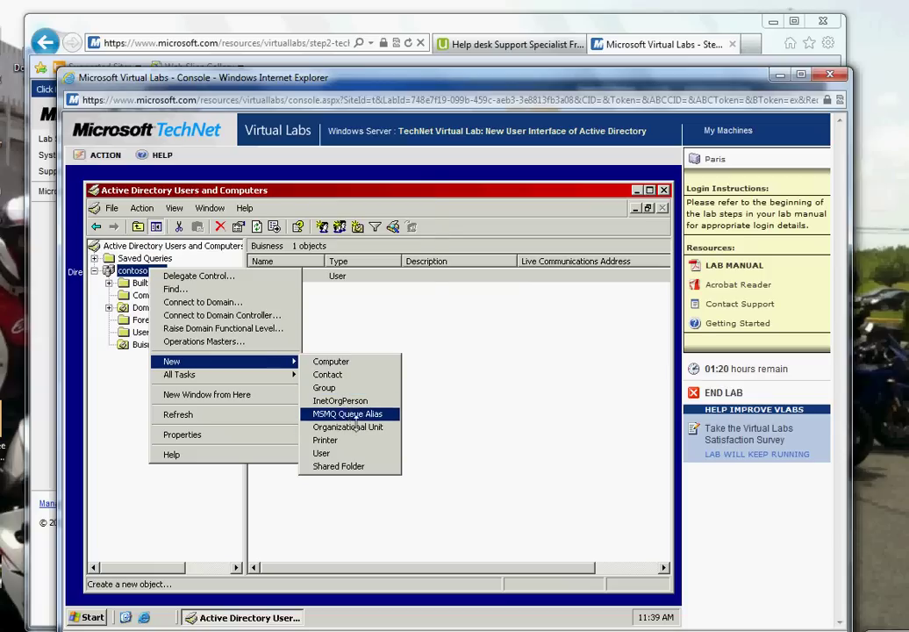
{"action": "left_click", "coordinate": [356, 425]}
{"action": "type", "text": "IT"}
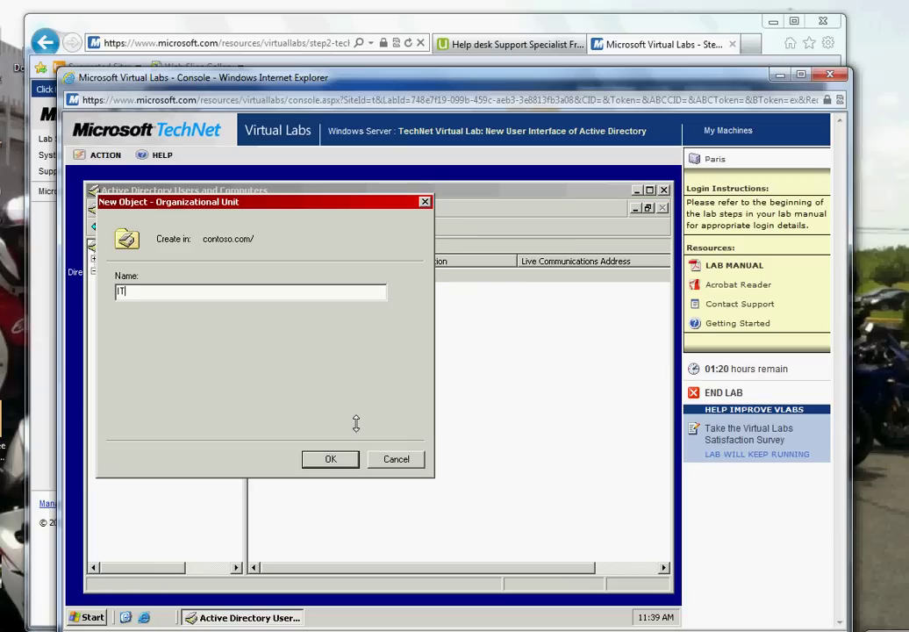
{"action": "left_click", "coordinate": [330, 459]}
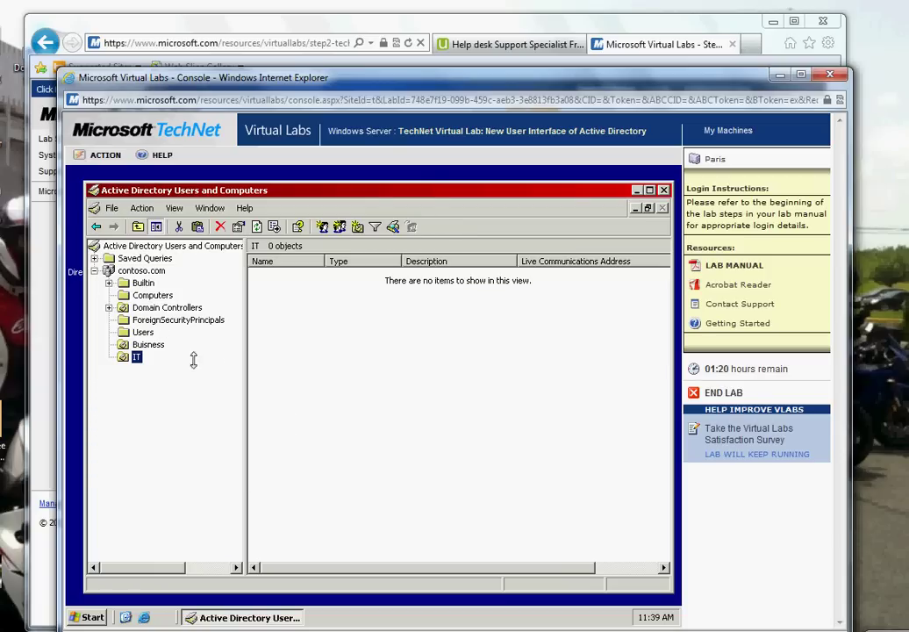
{"action": "left_click", "coordinate": [148, 344]}
{"action": "left_click_drag", "start_coordinate": [266, 276], "coordinate": [148, 358]}
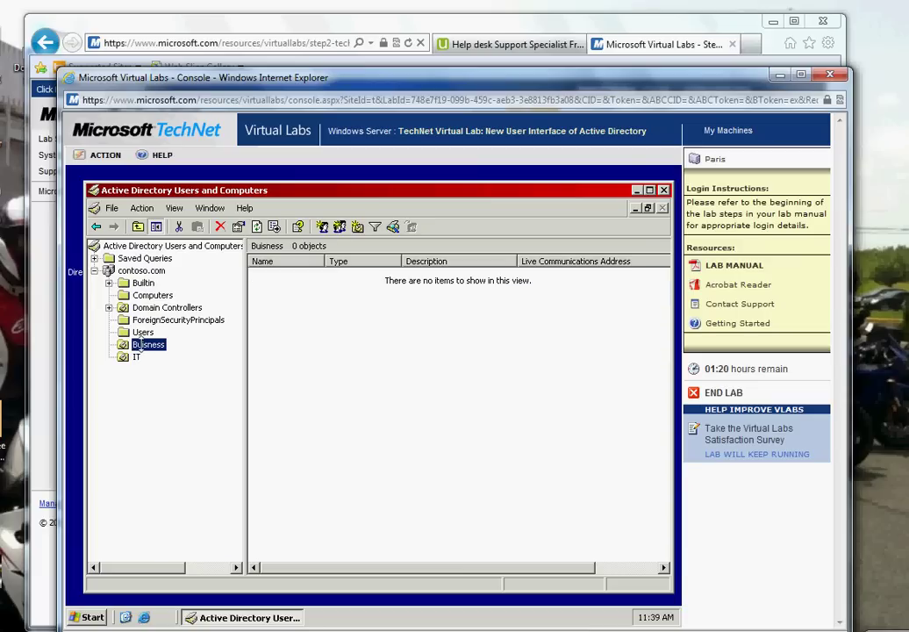
{"action": "left_click", "coordinate": [135, 357]}
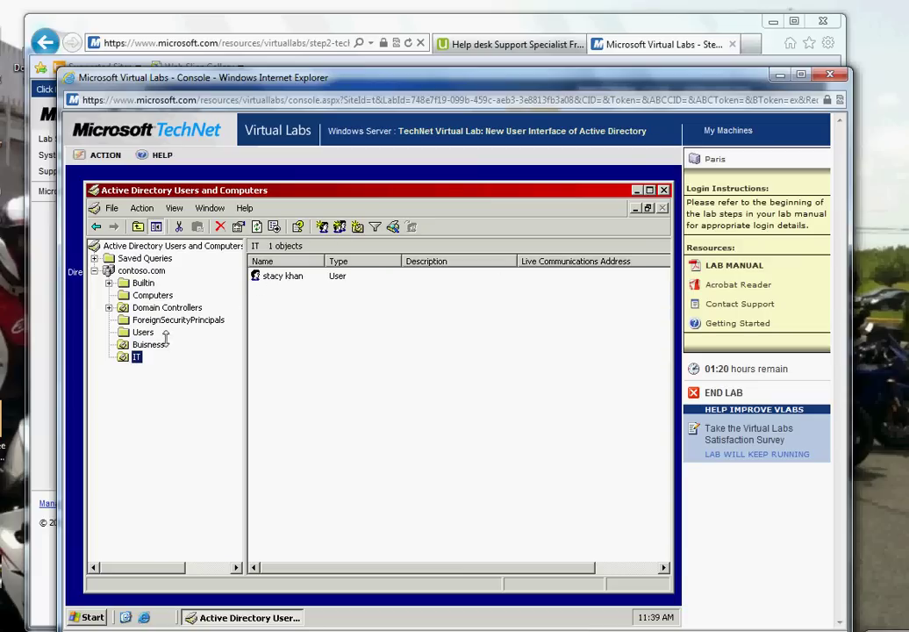
{"action": "left_click", "coordinate": [138, 356]}
{"action": "left_click", "coordinate": [137, 346]}
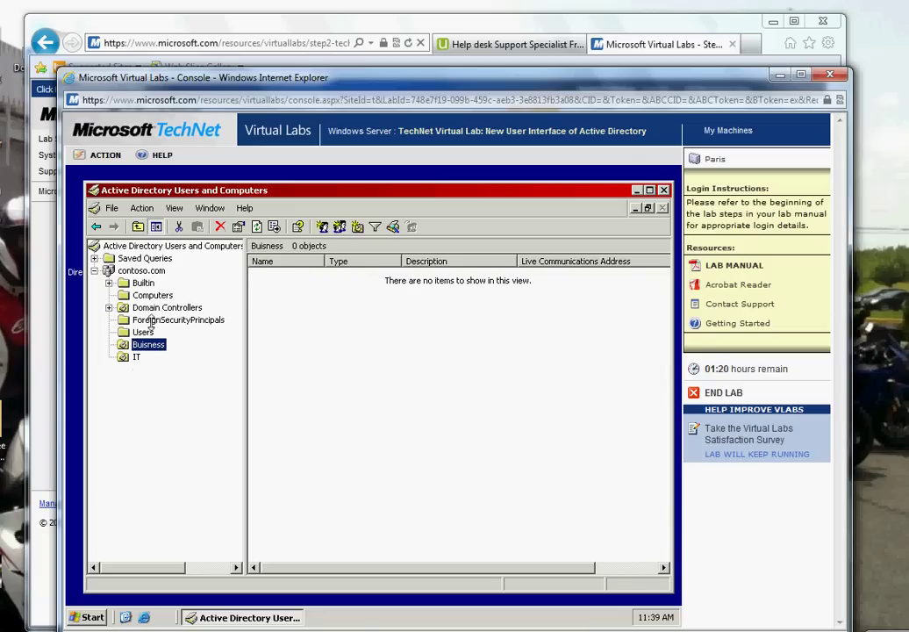
{"action": "left_click", "coordinate": [137, 357]}
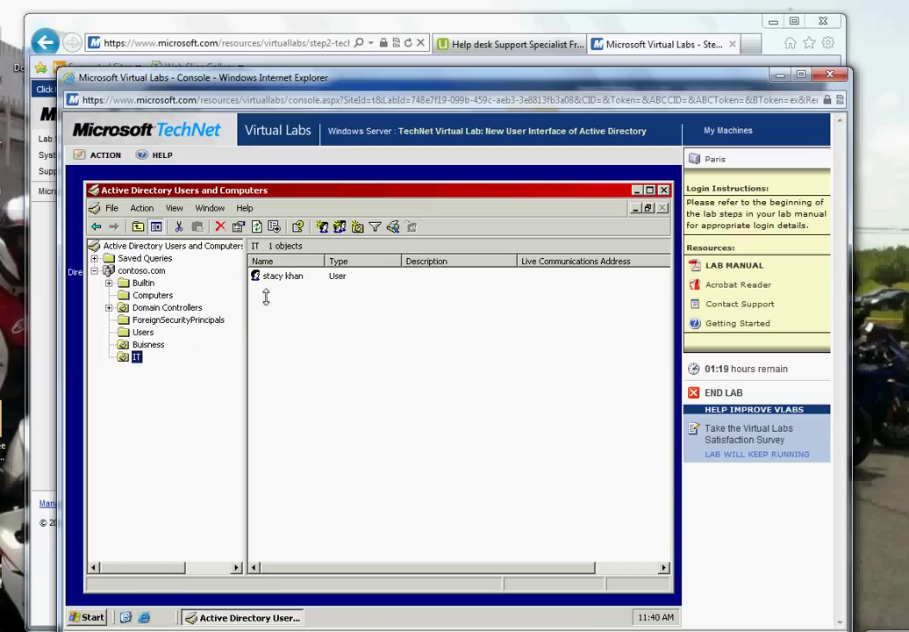
{"action": "left_click", "coordinate": [267, 276]}
{"action": "left_click", "coordinate": [160, 344]}
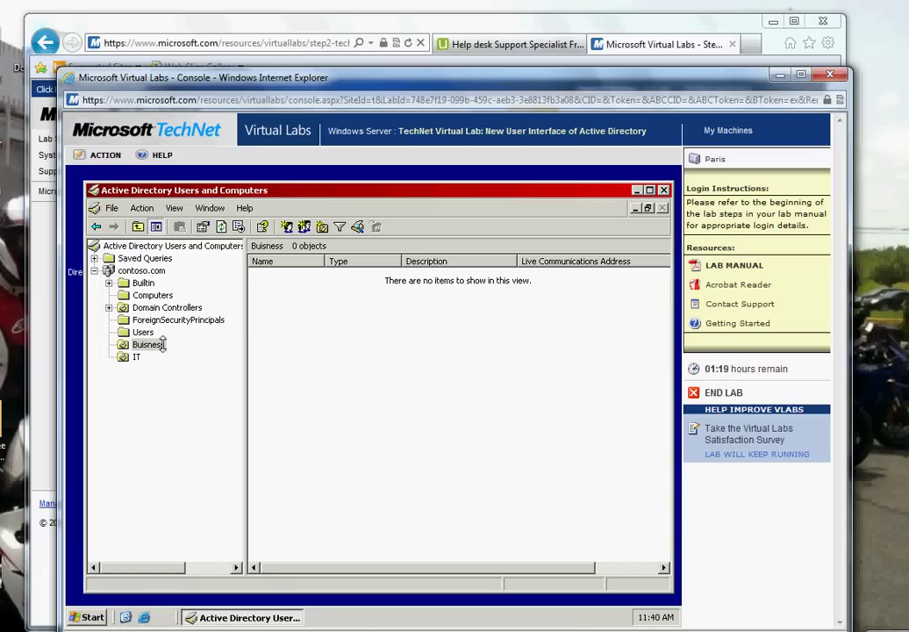
{"action": "left_click", "coordinate": [357, 227]}
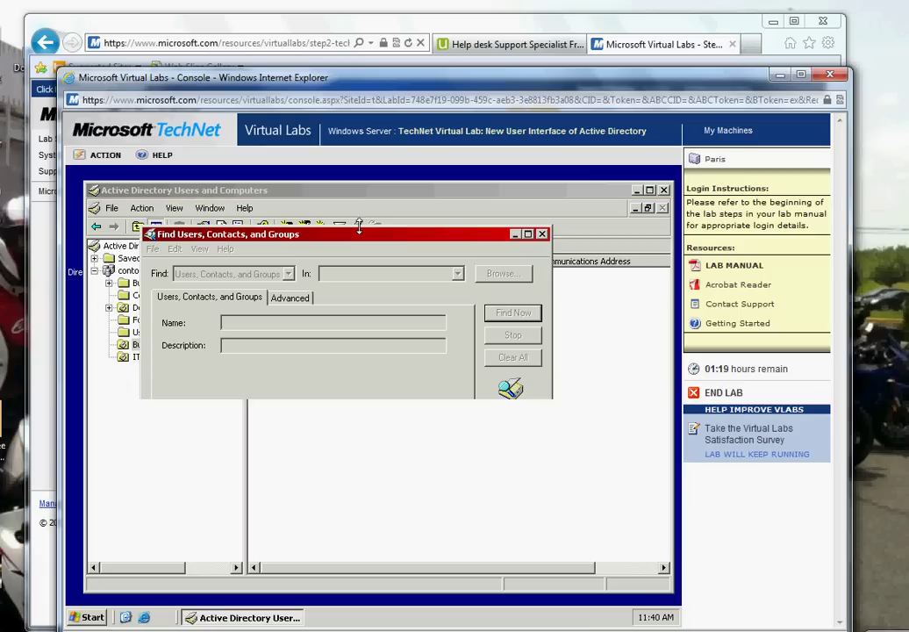
{"action": "left_click_drag", "start_coordinate": [398, 230], "coordinate": [431, 262]}
{"action": "left_click", "coordinate": [490, 306]}
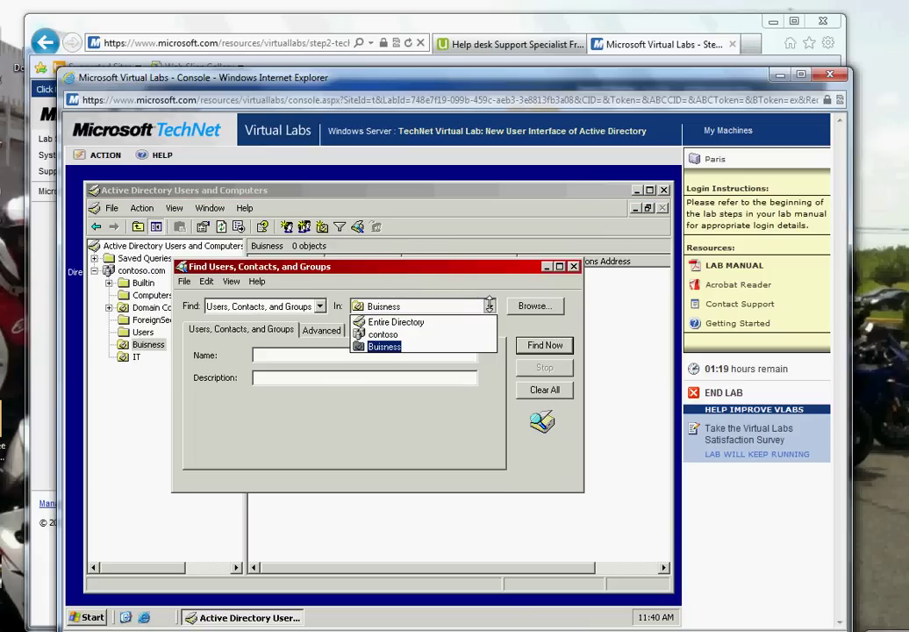
{"action": "left_click", "coordinate": [395, 322]}
{"action": "left_click", "coordinate": [333, 355]}
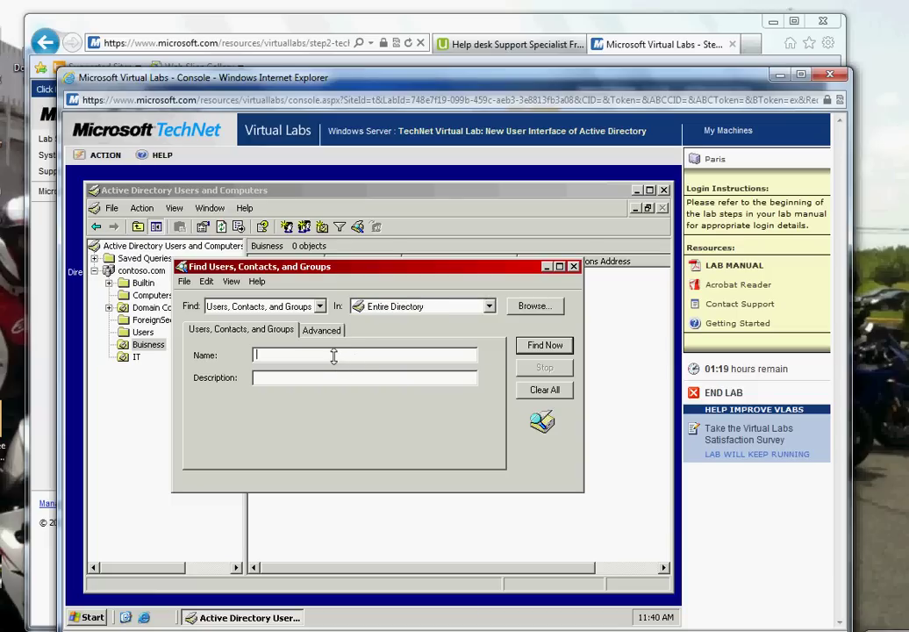
{"action": "type", "text": "stacy"}
{"action": "key", "text": "Return"}
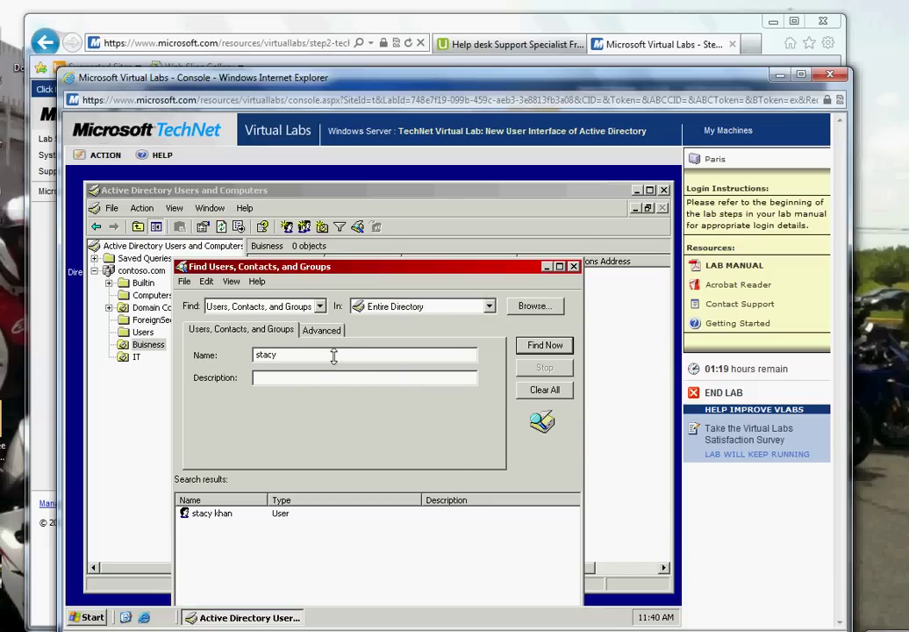
{"action": "left_click", "coordinate": [212, 516]}
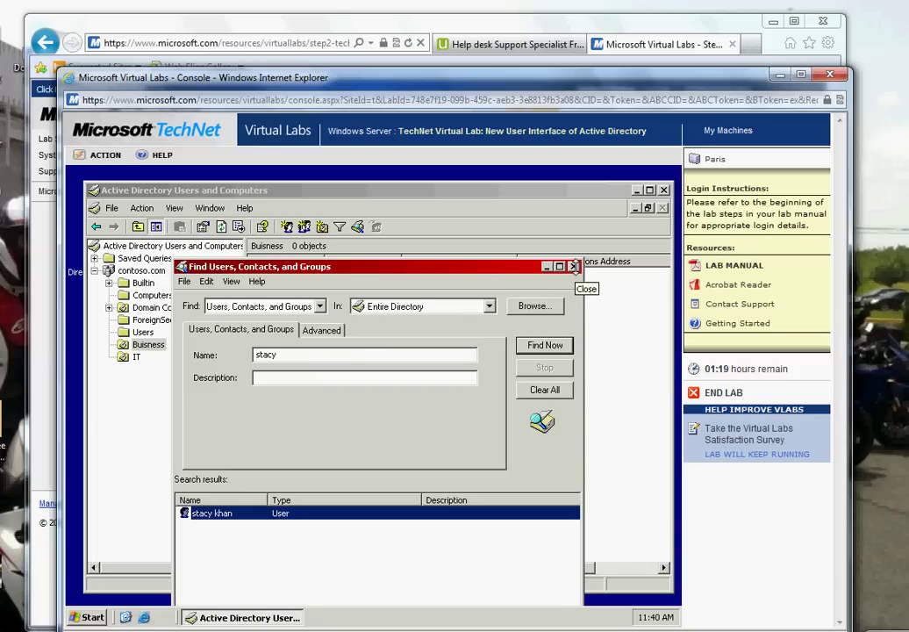
{"action": "left_click", "coordinate": [574, 266]}
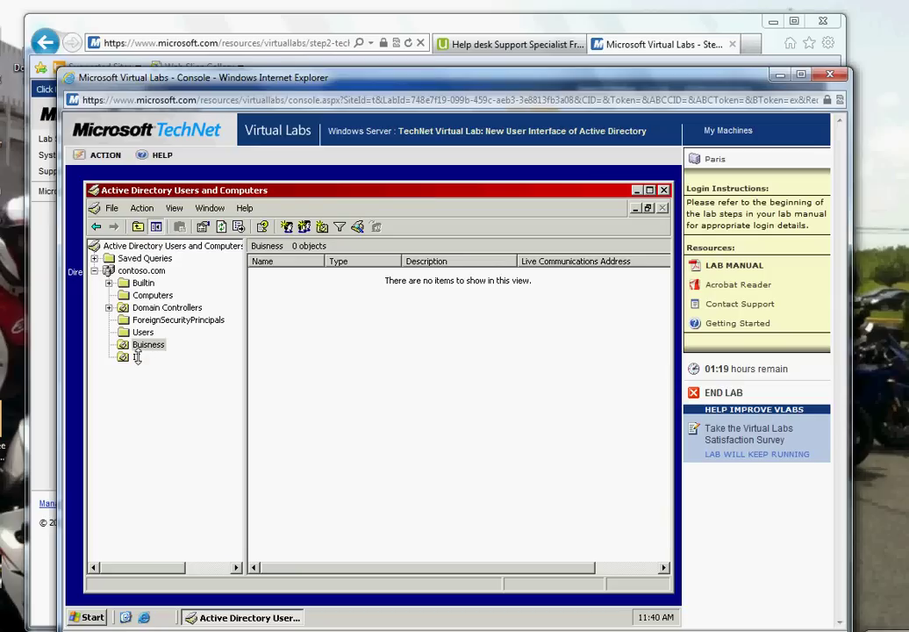
{"action": "left_click", "coordinate": [153, 297]}
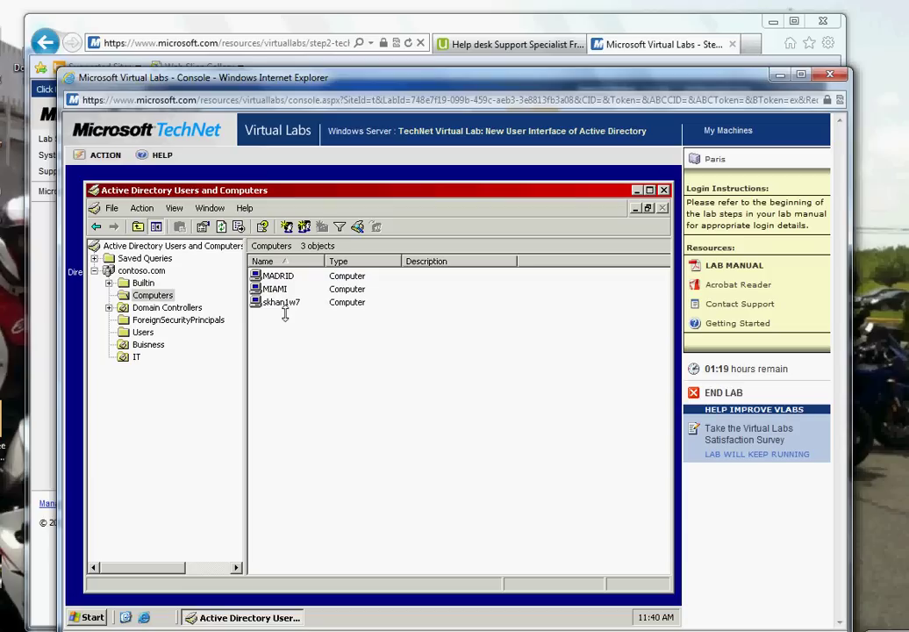
{"action": "left_click", "coordinate": [136, 356]}
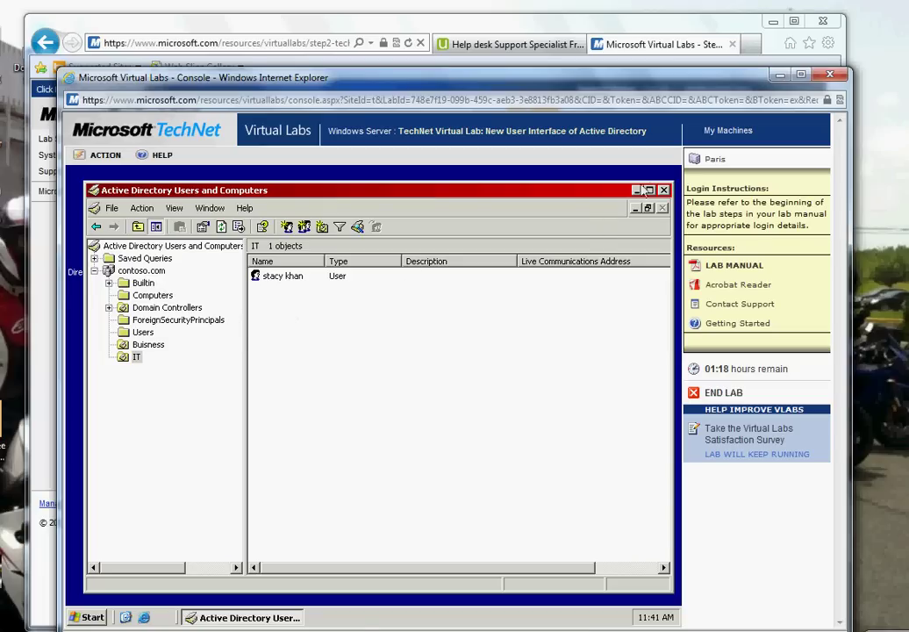
{"action": "left_click", "coordinate": [145, 345]}
Switch between Users and the IT OU, reviewing the employee account's available actions
{"action": "left_click", "coordinate": [143, 332]}
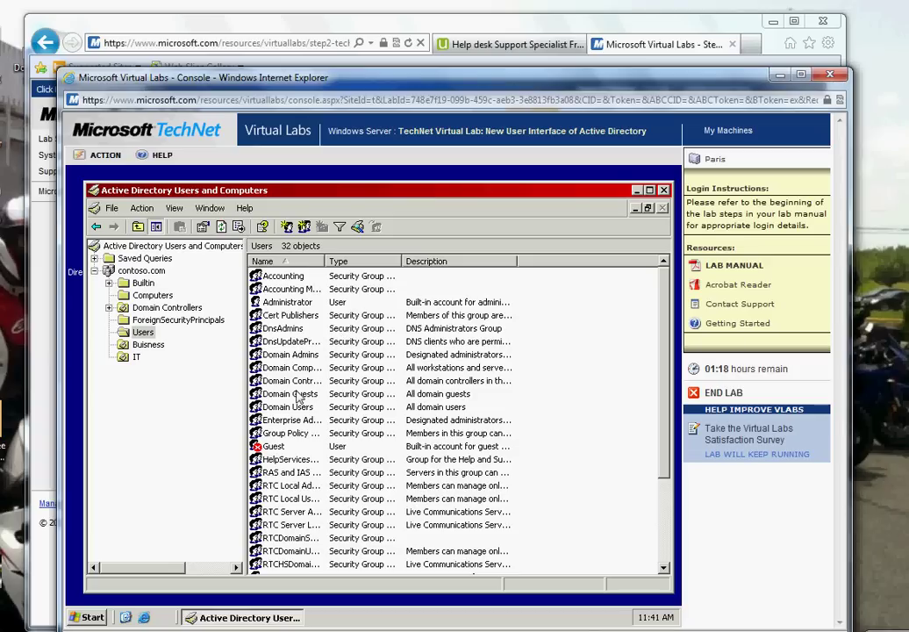
{"action": "left_click", "coordinate": [136, 357]}
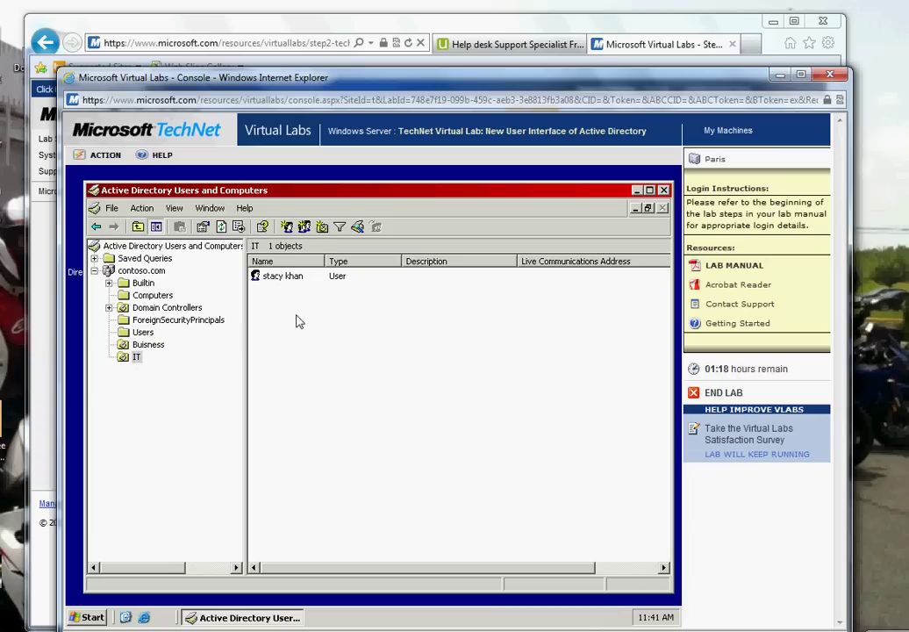
{"action": "right_click", "coordinate": [293, 278]}
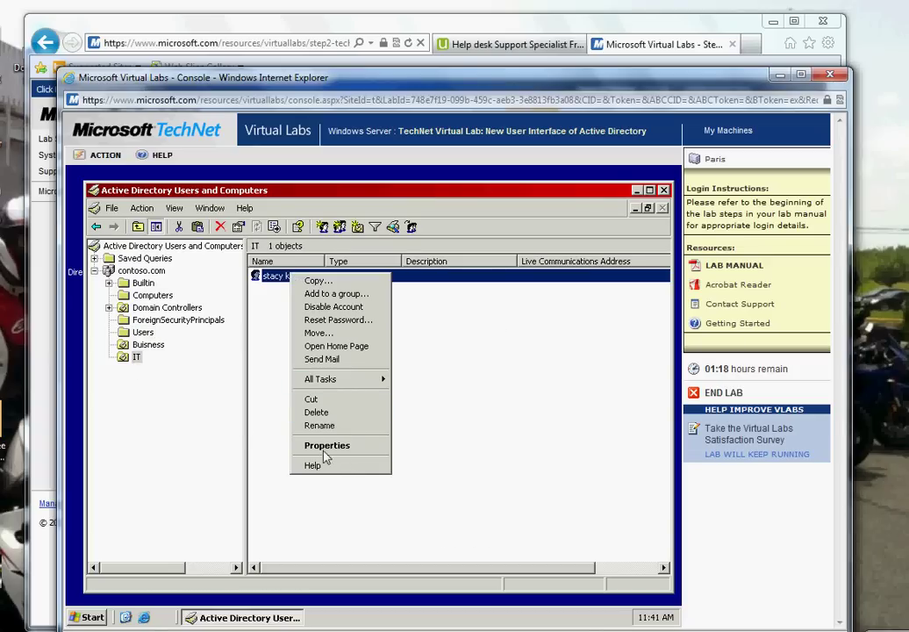
{"action": "left_click", "coordinate": [161, 343]}
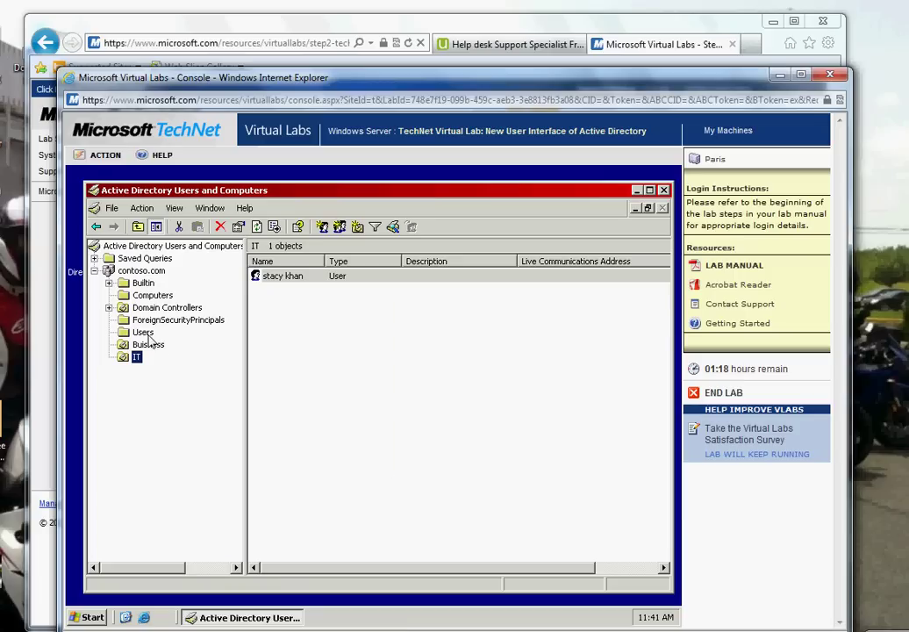
{"action": "left_click", "coordinate": [143, 333]}
{"action": "left_click", "coordinate": [133, 360]}
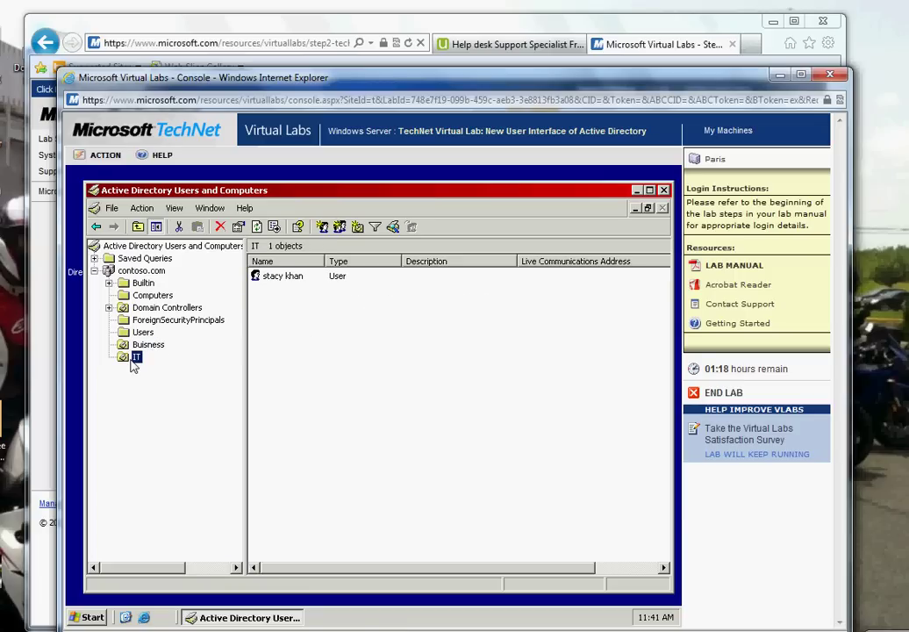
Review Computers, Domain Controllers and the empty ForeignSecurityPrincipals, leaving the IT OU menu unused
{"action": "left_click", "coordinate": [152, 296]}
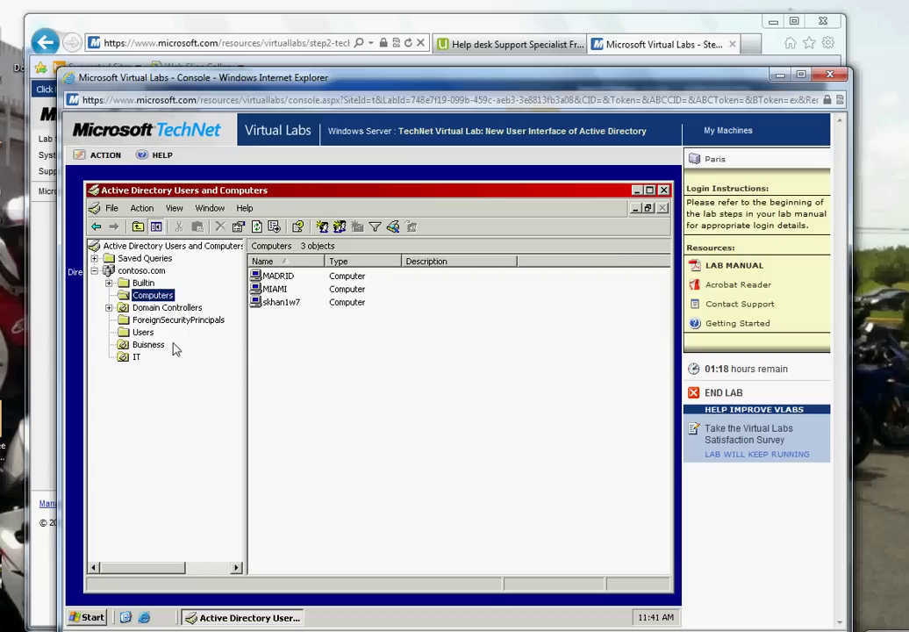
{"action": "left_click", "coordinate": [124, 320]}
{"action": "left_click", "coordinate": [123, 308]}
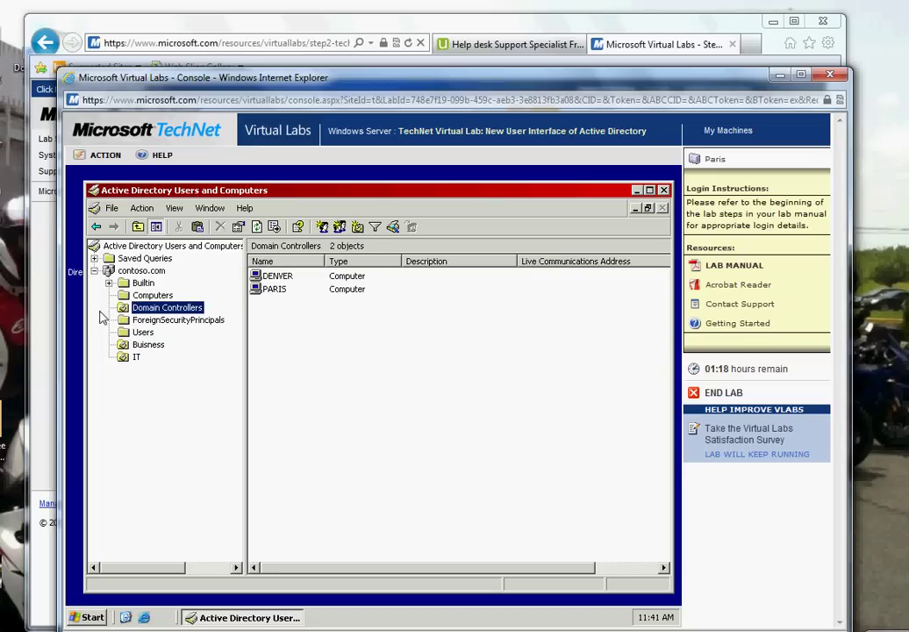
{"action": "left_click", "coordinate": [168, 319]}
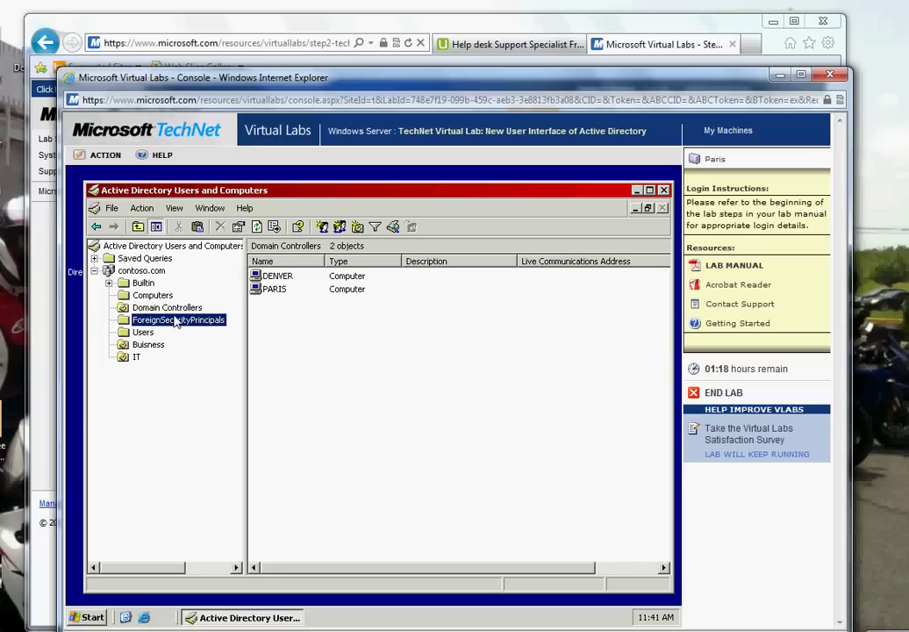
{"action": "right_click", "coordinate": [136, 354]}
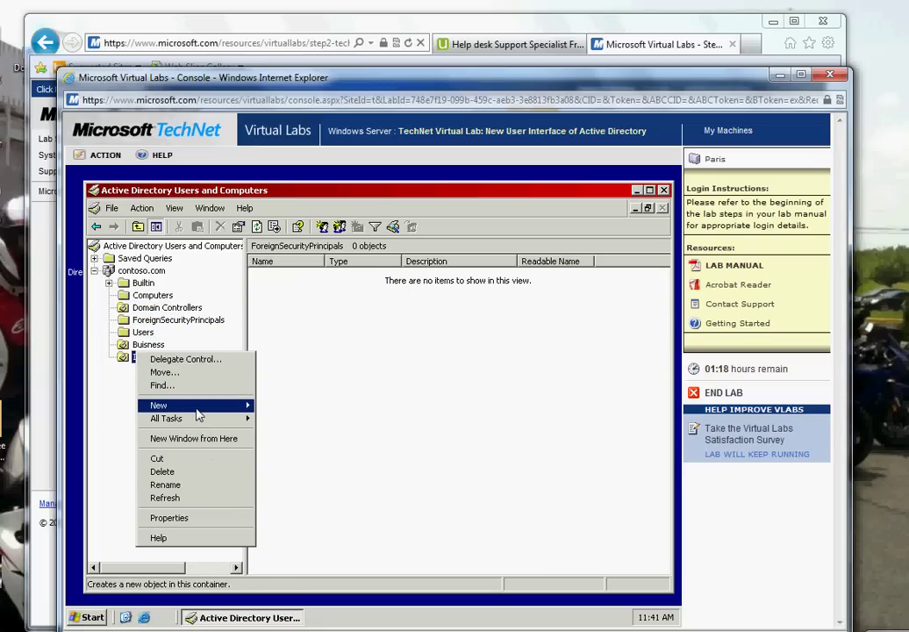
{"action": "mouse_move", "coordinate": [199, 413]}
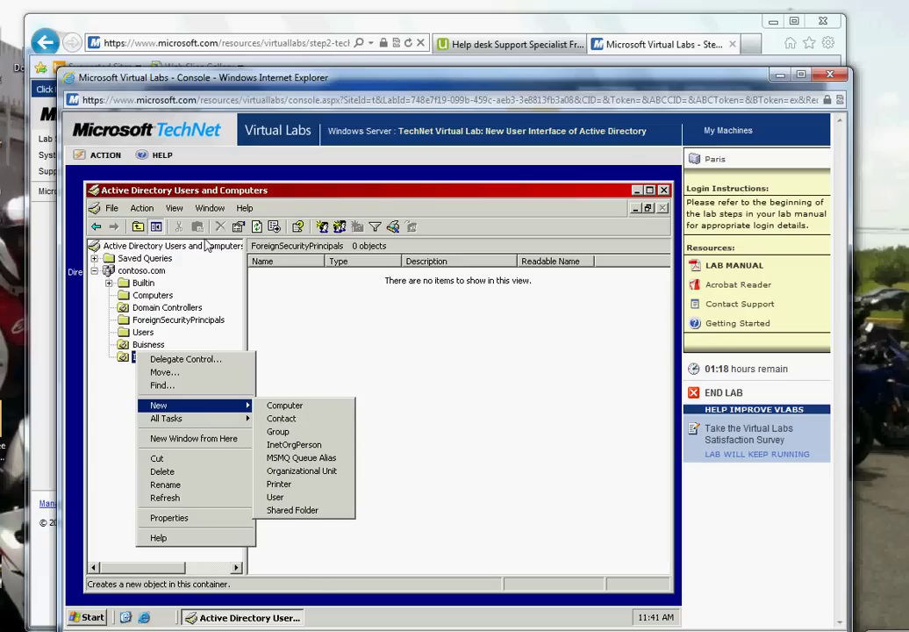
{"action": "left_click", "coordinate": [318, 202]}
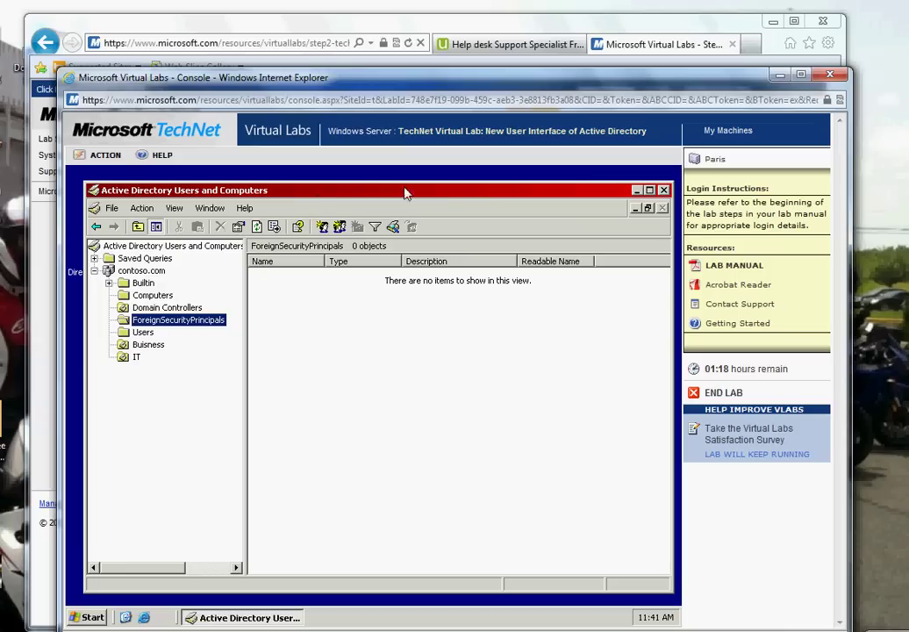
Exit Active Directory Users and Computers and the TechNet lab console, then return to the Udemy help desk course
{"action": "left_click", "coordinate": [663, 191]}
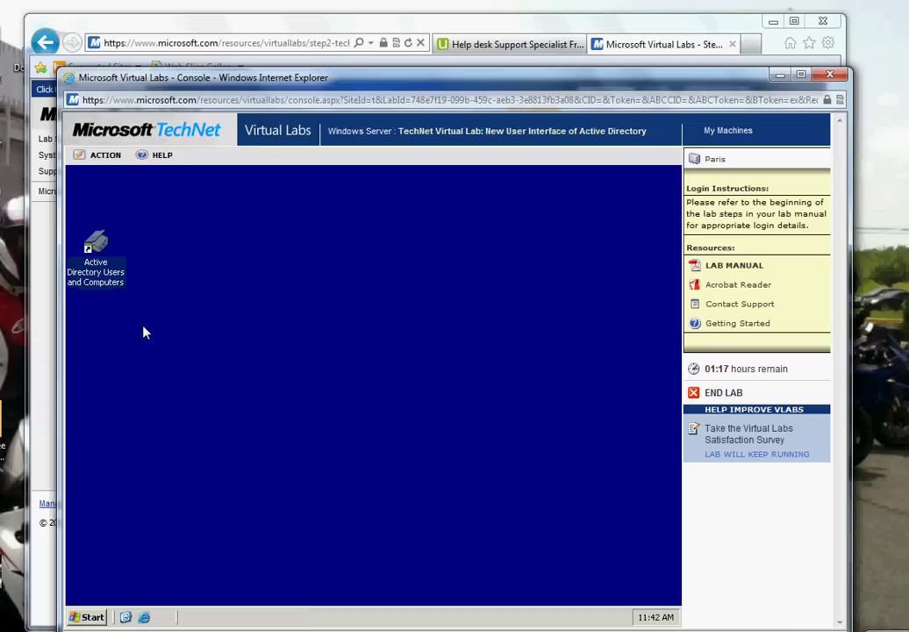
{"action": "left_click", "coordinate": [92, 617]}
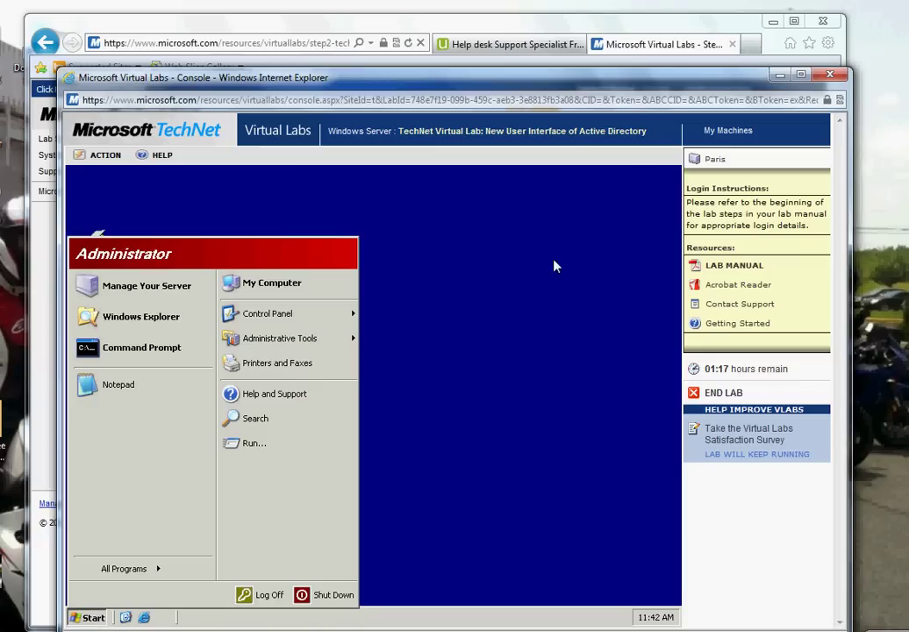
{"action": "left_click", "coordinate": [554, 266]}
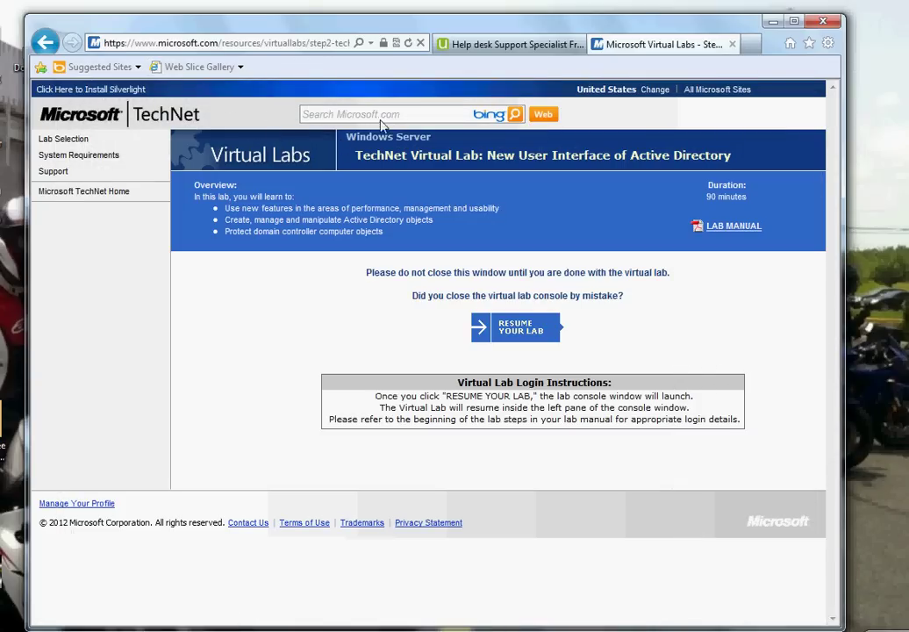
{"action": "left_click", "coordinate": [511, 44]}
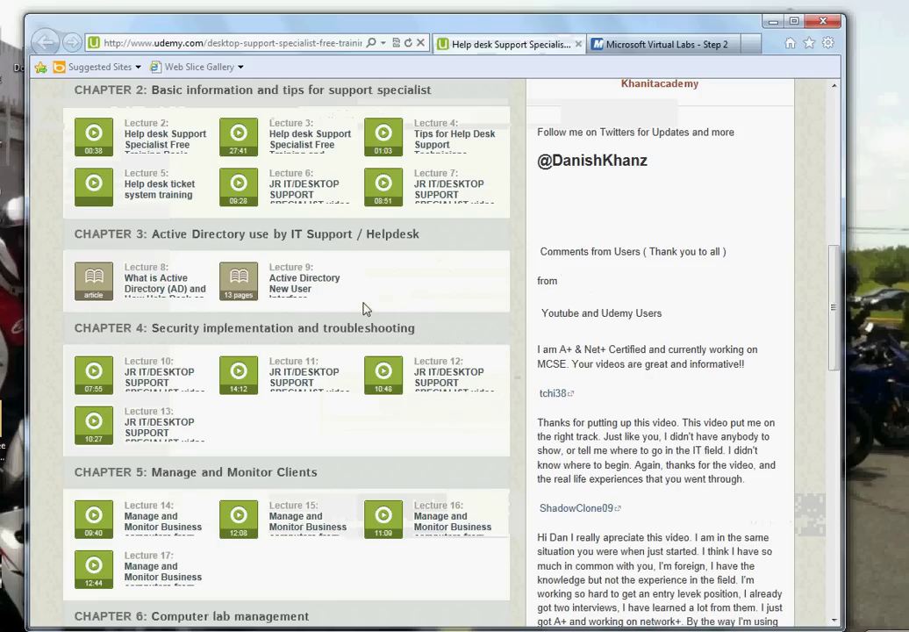